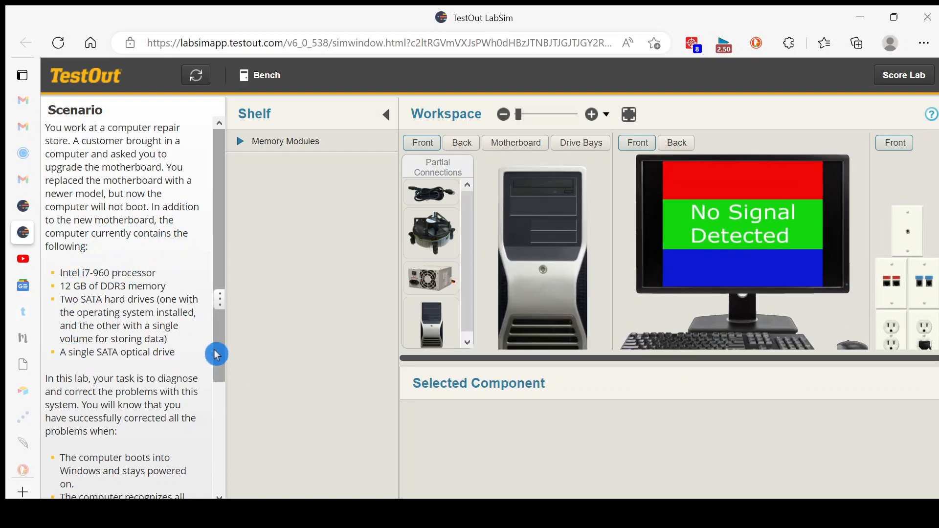
Read the rest of the scenario and plug the AC power cable's unconnected male connector into the free wall outlet.
scroll(218, 361, "down", 1)
left_click_drag(218, 370, 224, 442)
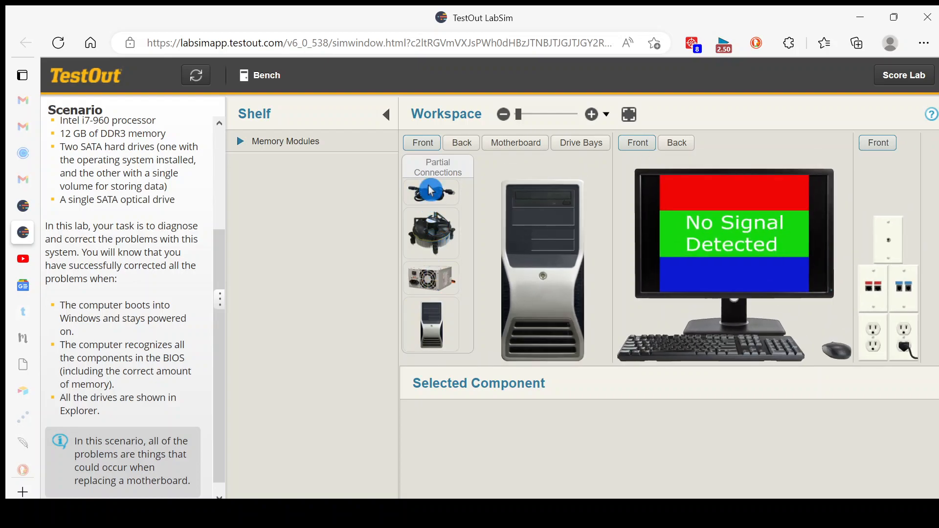
left_click(430, 192)
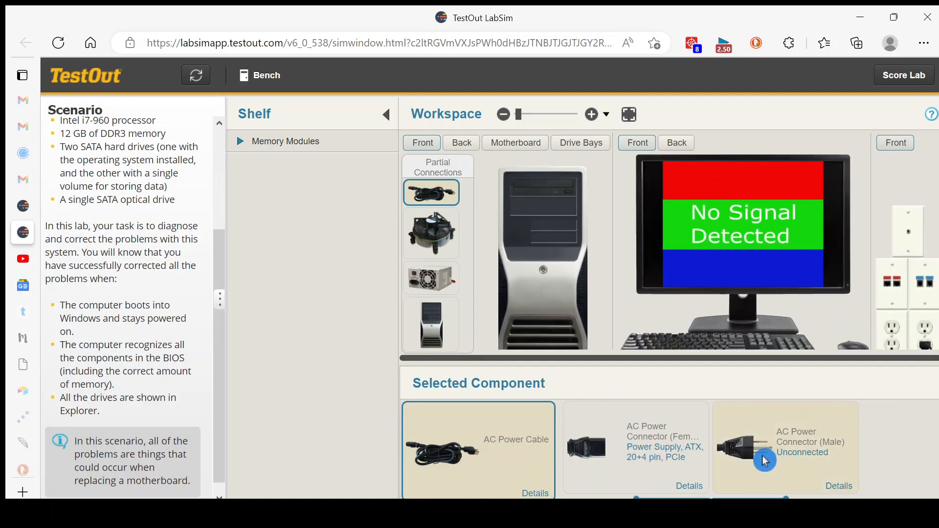
left_click_drag(743, 461, 877, 337)
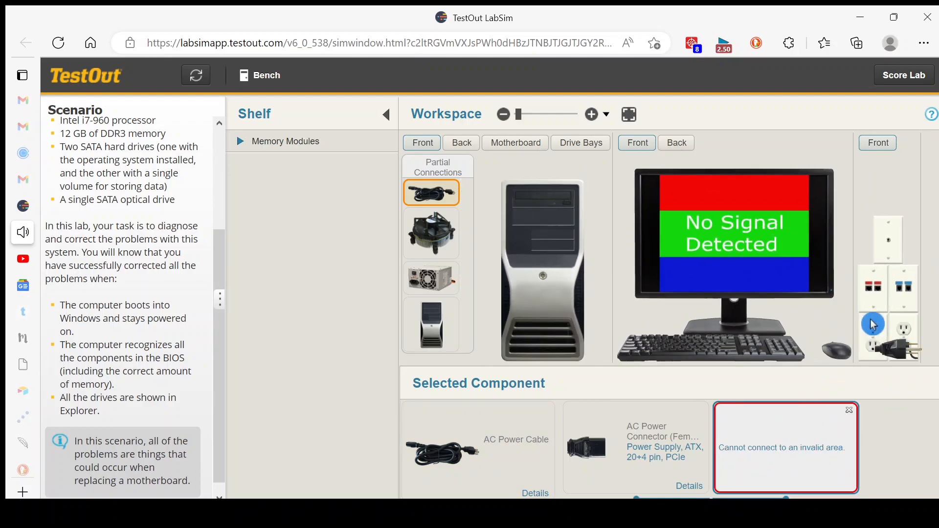
left_click_drag(873, 350, 885, 330)
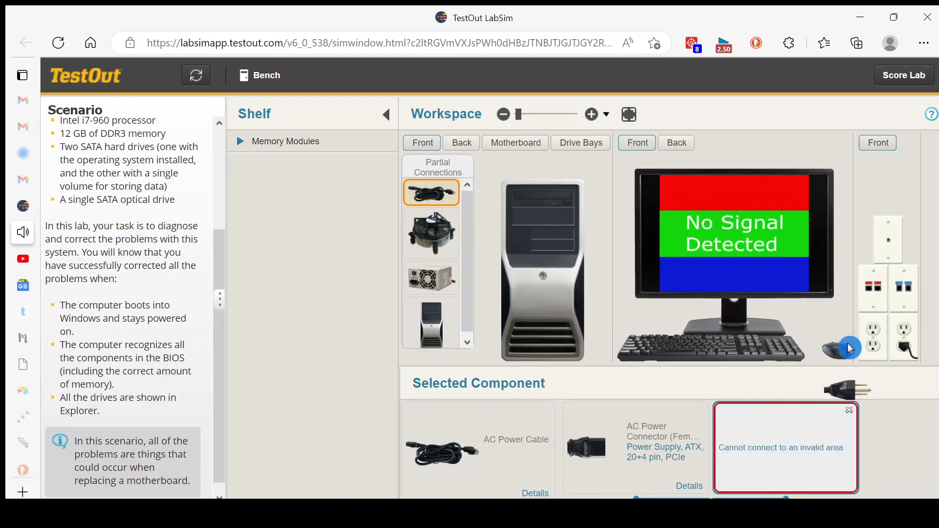
left_click_drag(872, 324, 885, 345)
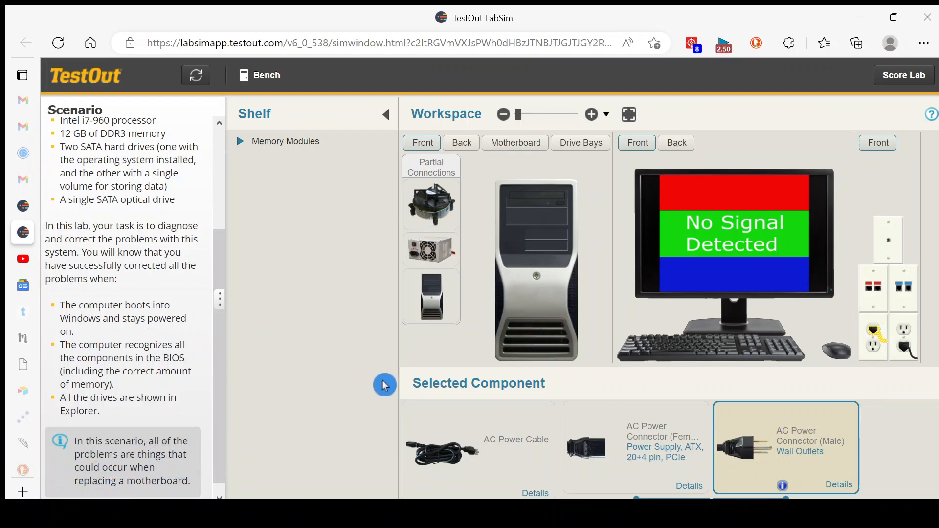
Show the computer's motherboard view and connect the heat sink's 4-pin CPU fan connector to the CPU fan header on the motherboard.
left_click(517, 151)
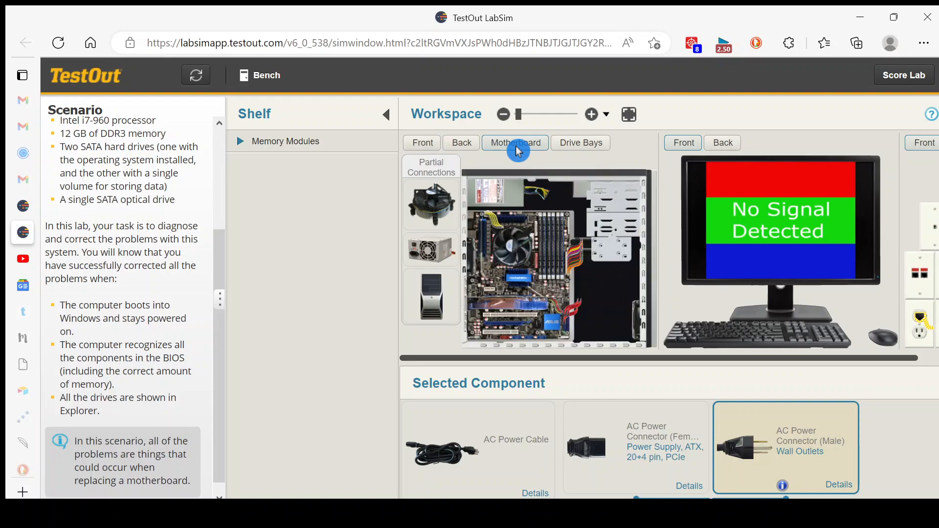
left_click(429, 206)
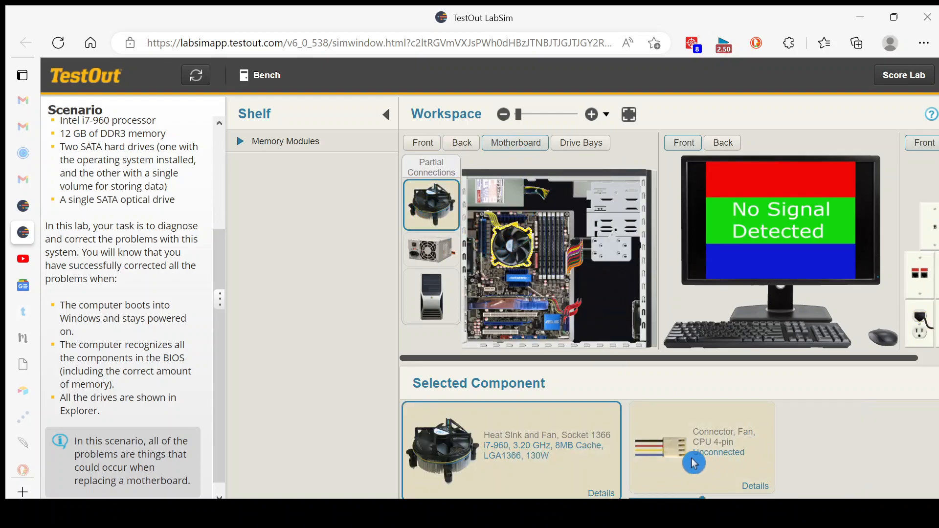
left_click(592, 116)
left_click_drag(622, 360, 497, 342)
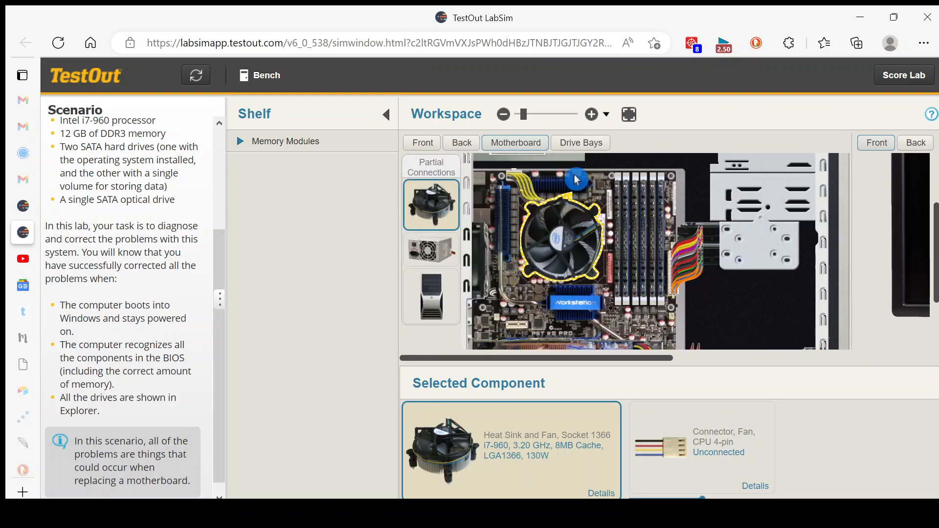
left_click_drag(665, 449, 579, 181)
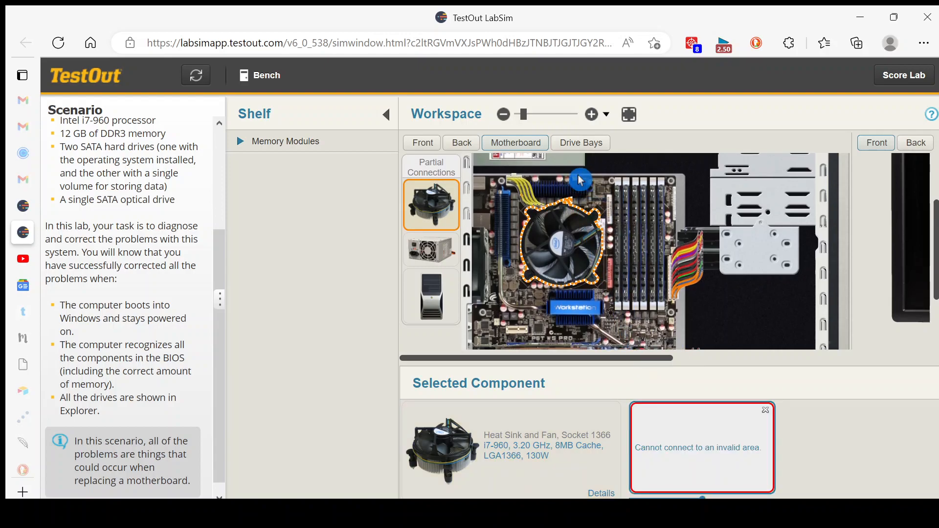
mouse_move(674, 488)
left_mouse_down()
mouse_move(621, 264)
mouse_move(581, 193)
left_mouse_up()
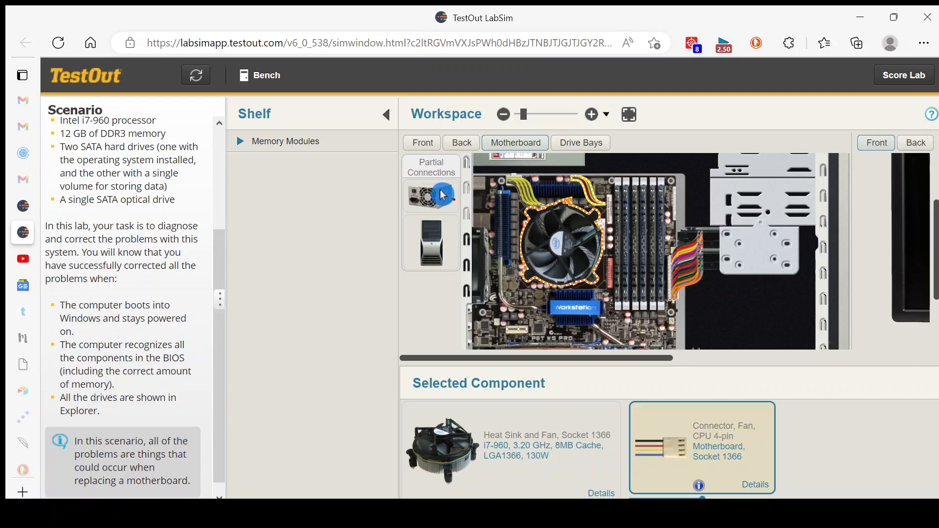
Examine the Socket 1366 motherboard's specifications, from the component overview and connector list to the system panel connector diagram.
left_click(442, 194)
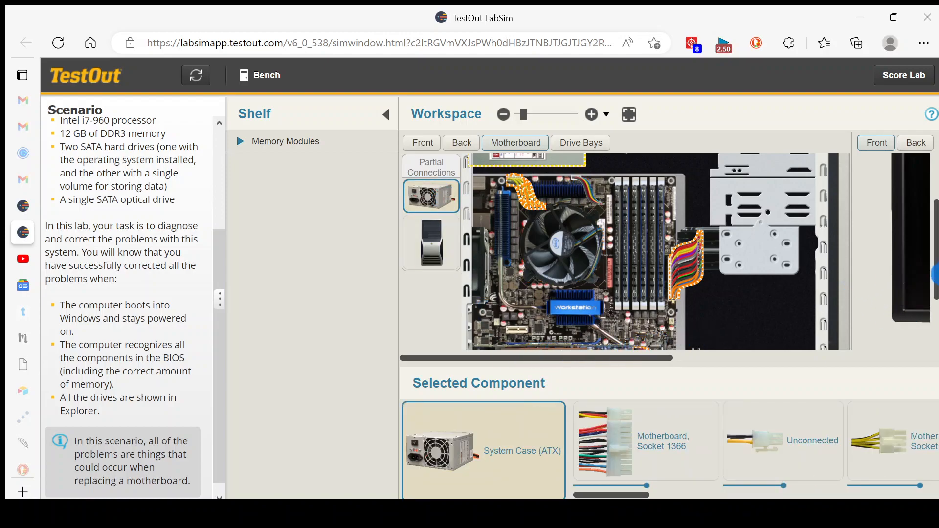
left_click_drag(934, 278, 935, 304)
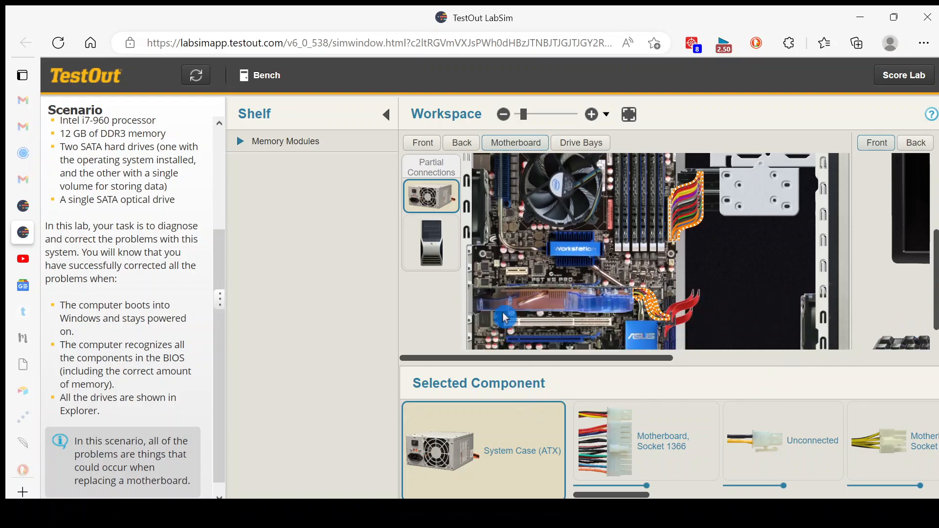
left_click(528, 272)
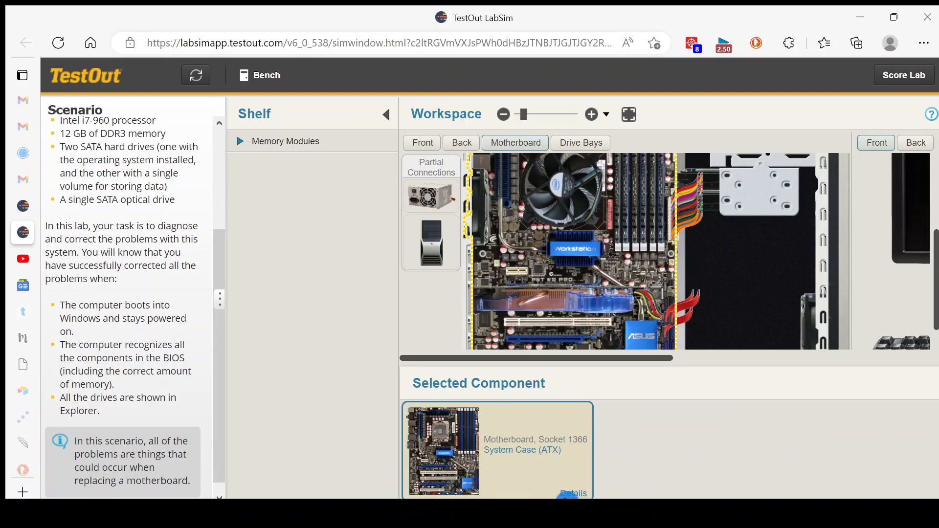
left_click(569, 493)
left_click(388, 155)
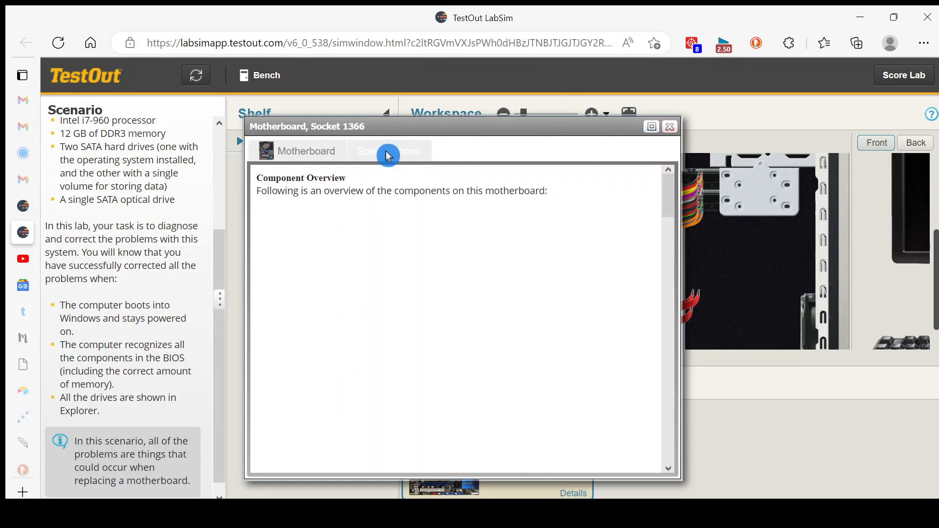
scroll(668, 209, "down", 1)
left_click_drag(668, 209, 666, 227)
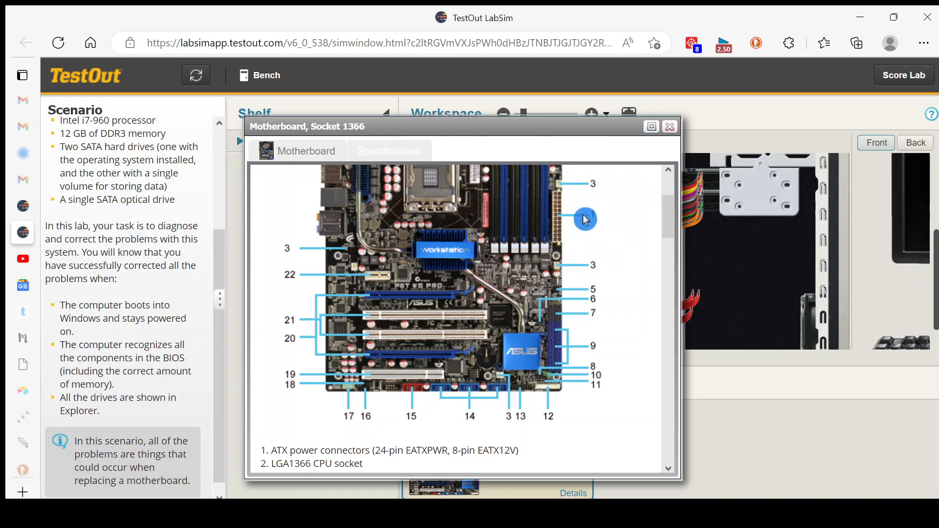
left_click(653, 127)
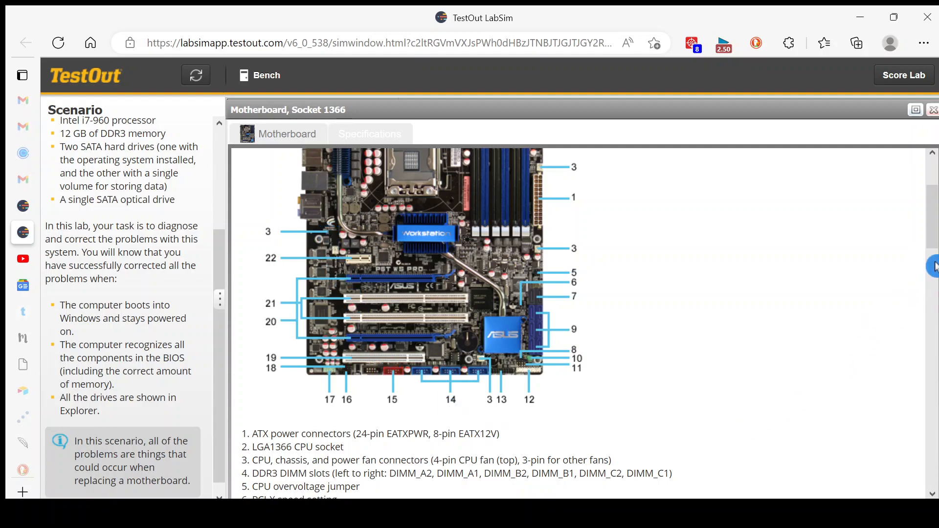
left_click_drag(929, 232, 928, 258)
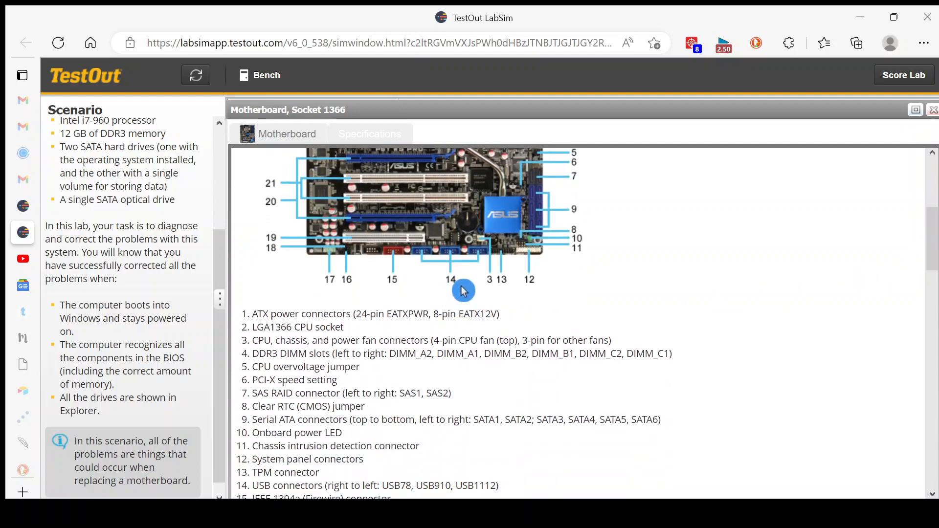
left_click_drag(934, 267, 935, 475)
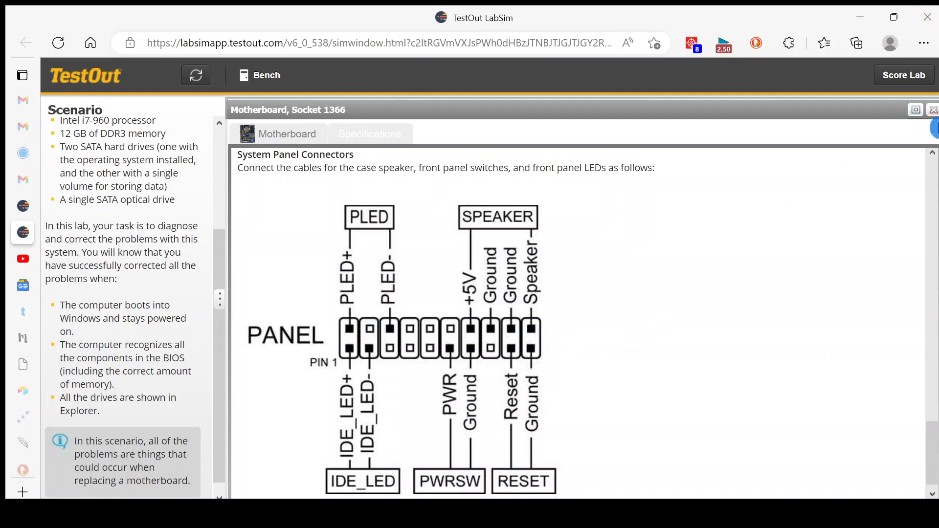
left_click(933, 117)
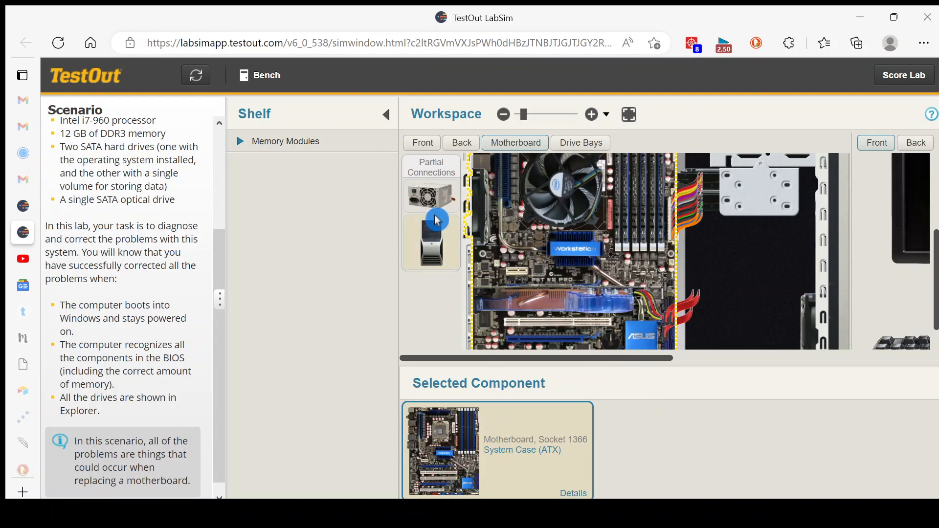
Check the power supply's cables to see which connectors are attached and which are unconnected.
left_click(432, 193)
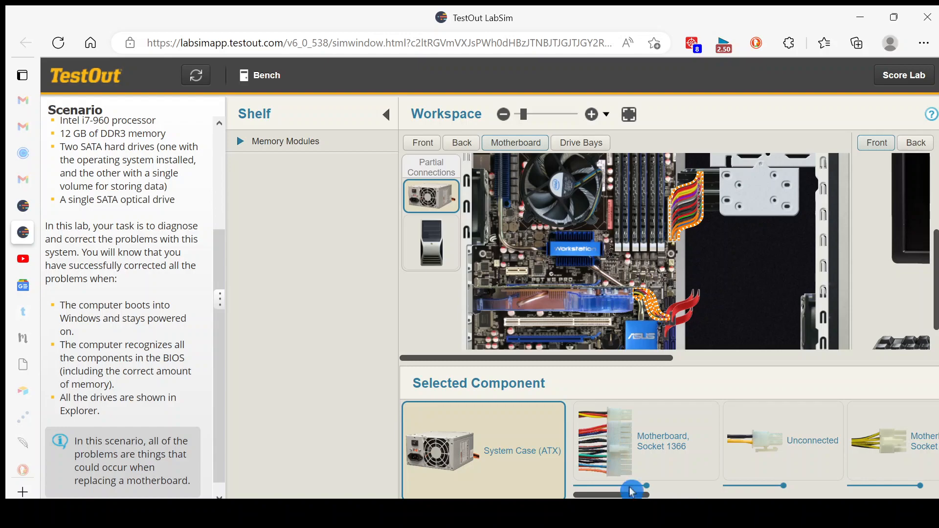
scroll(631, 495, "right", 2)
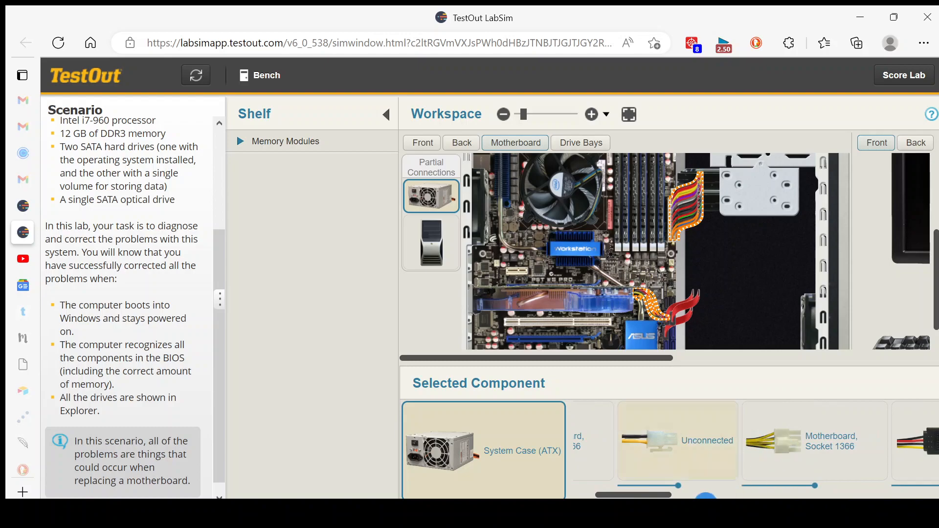
left_click_drag(655, 495, 839, 483)
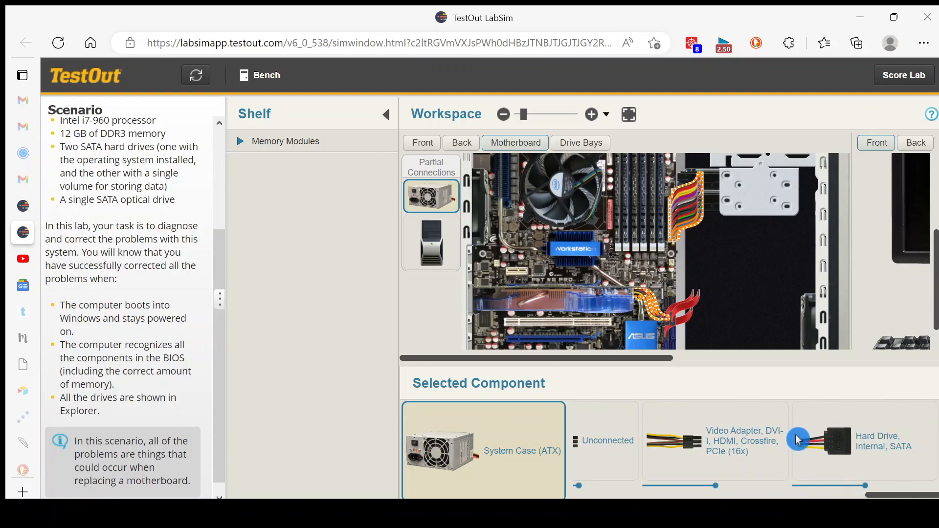
left_click_drag(934, 288, 935, 338)
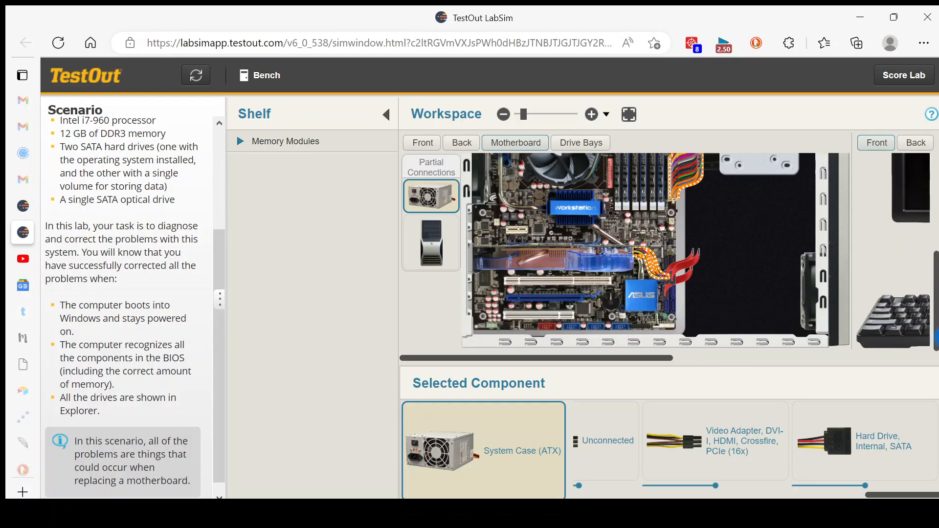
Look through the system case's connectors and attach the speaker connector to the speaker pins of the motherboard's system panel header.
left_click(681, 310)
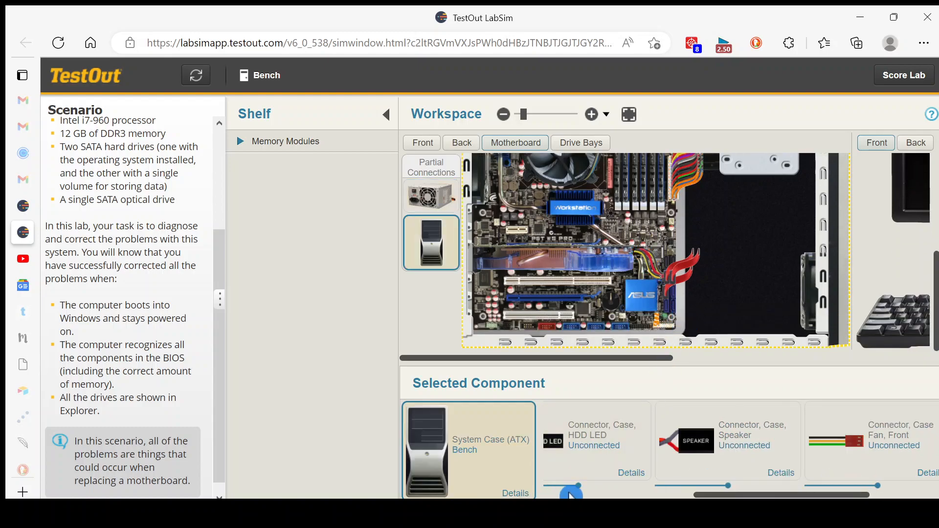
left_click_drag(753, 495, 489, 469)
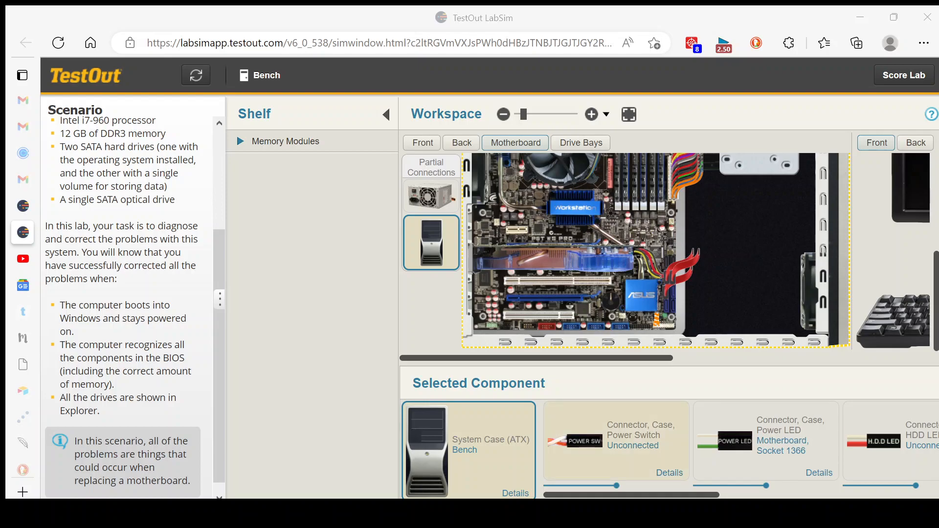
left_click_drag(671, 494, 767, 491)
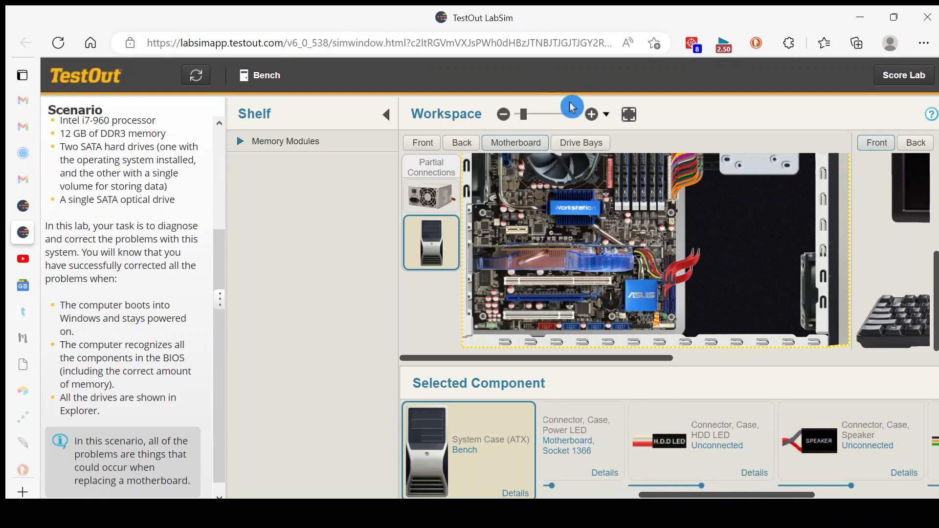
left_click(592, 115)
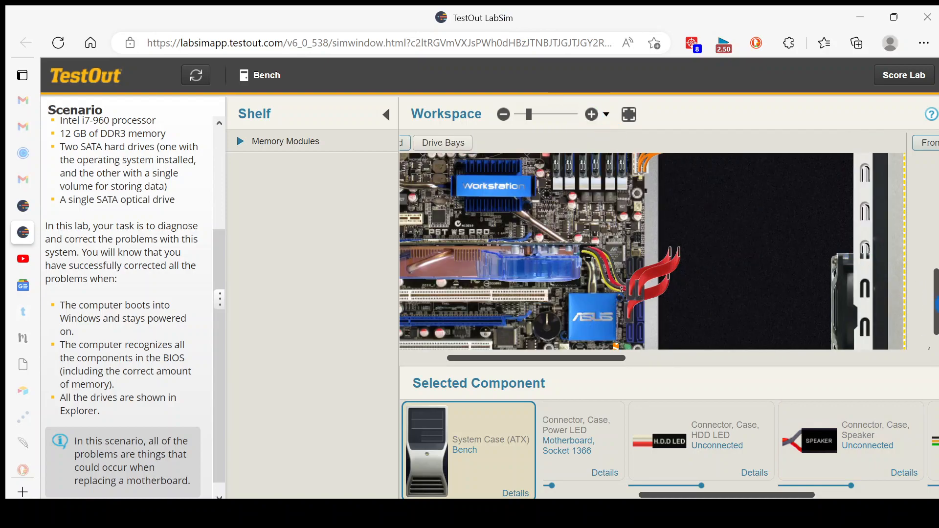
left_click_drag(934, 302, 934, 340)
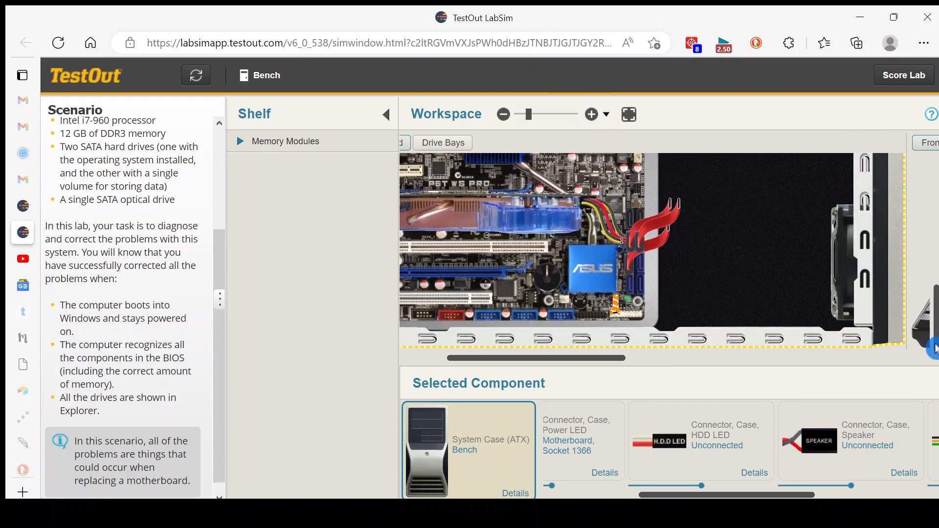
left_click(592, 115)
left_click(596, 119)
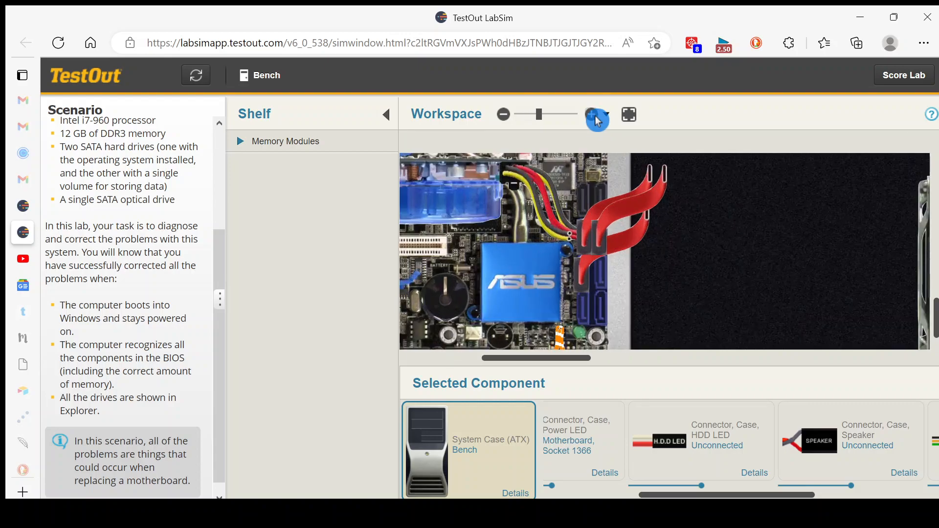
scroll(935, 318, "down", 1)
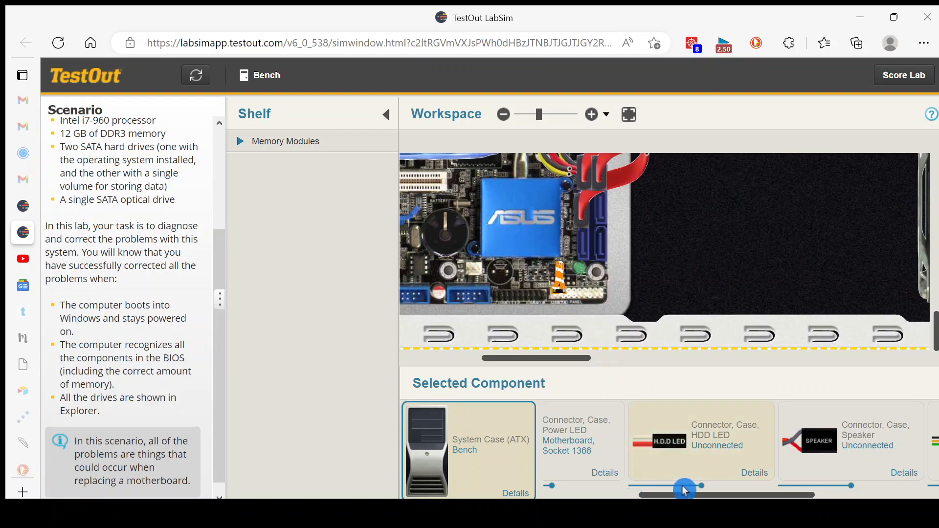
left_click_drag(843, 444, 596, 296)
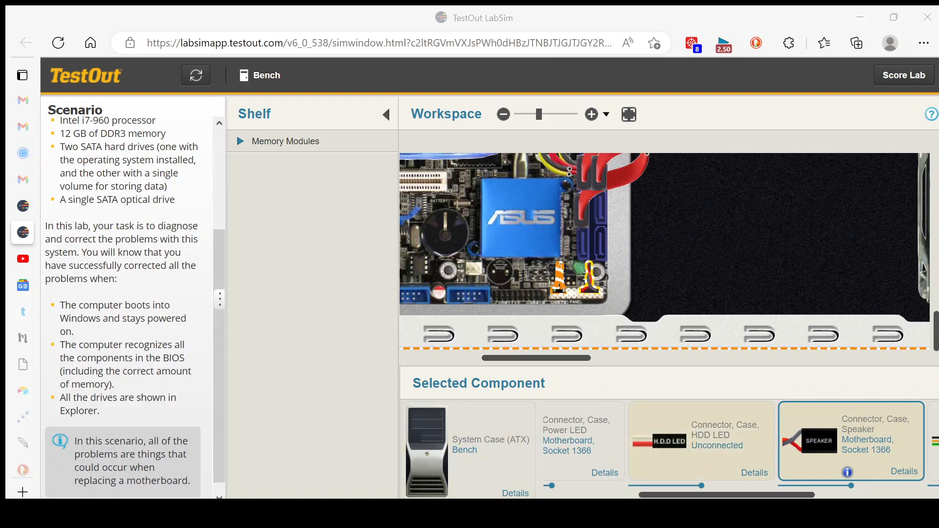
Attach the case's HDD LED connector to the IDE_LED pins of the system panel header and return to the Power Switch and Power LED connectors.
left_click_drag(687, 493, 756, 491)
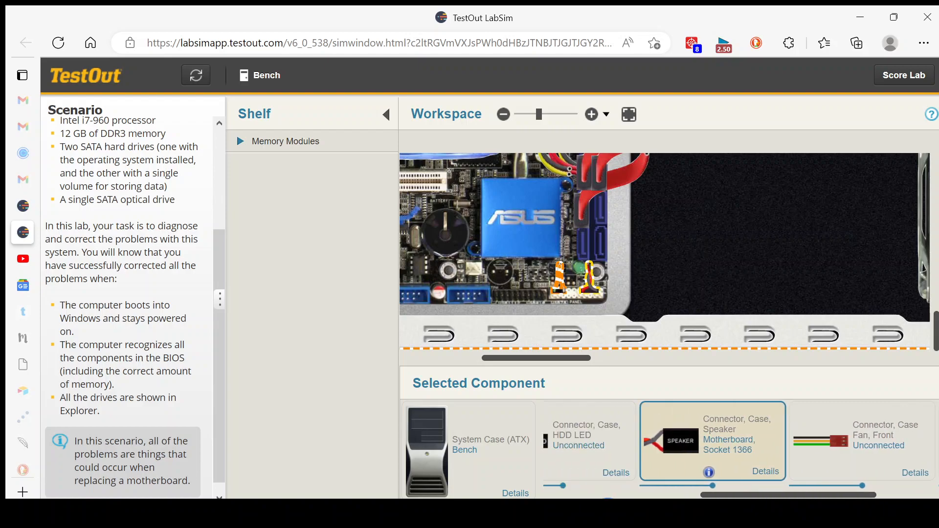
left_click_drag(562, 440, 561, 299)
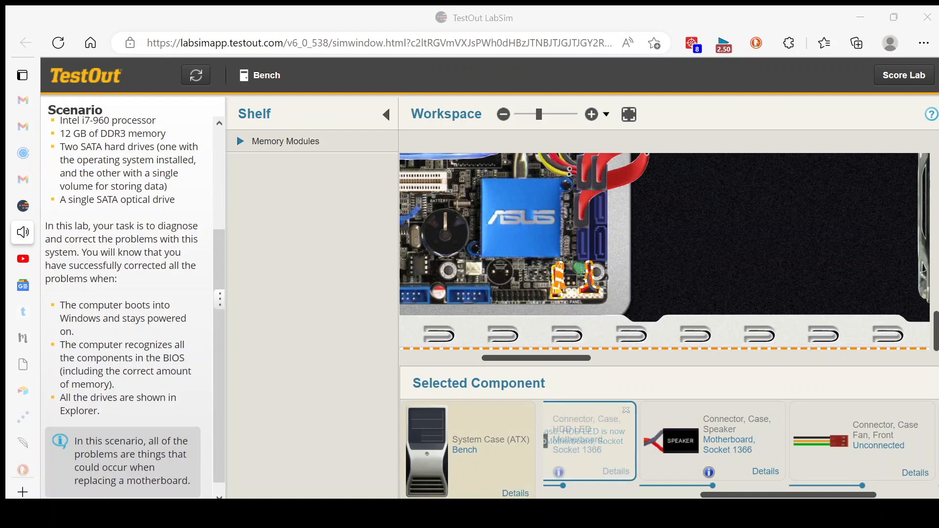
left_click_drag(602, 496, 547, 495)
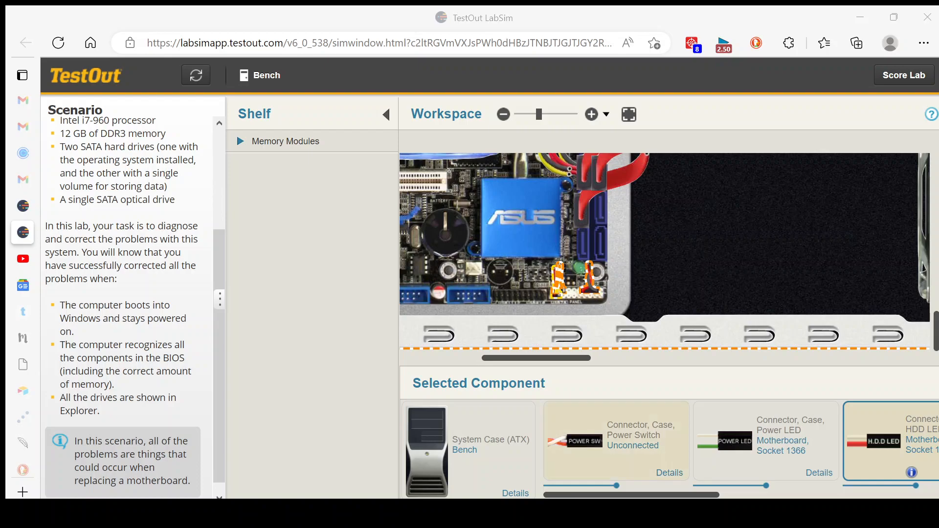
left_click_drag(670, 495, 696, 496)
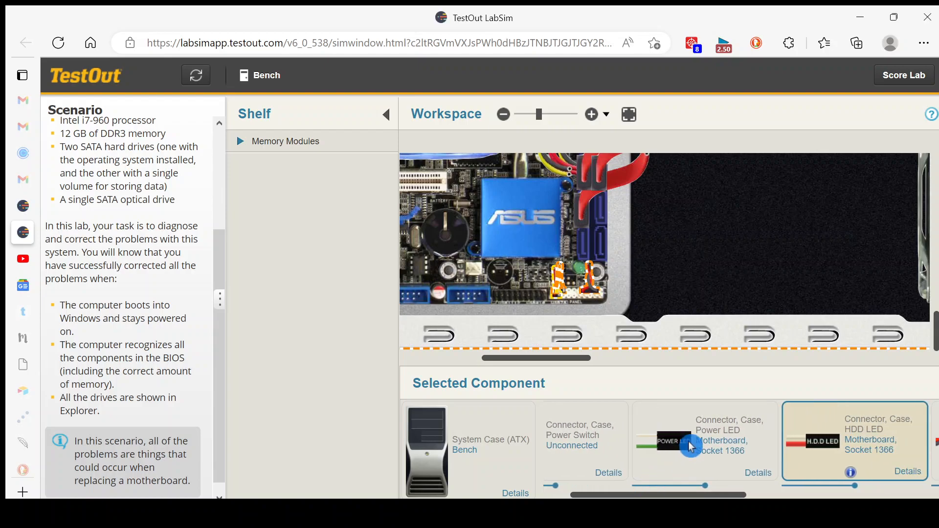
Inspect the front of the case's Power LED connector and attach it to the power LED pins of the motherboard's system panel header.
left_click(757, 474)
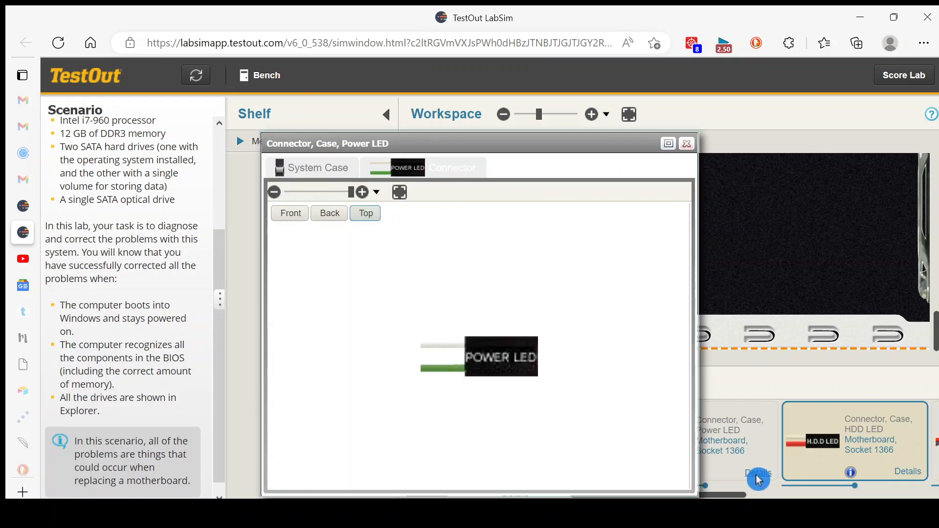
left_click(291, 213)
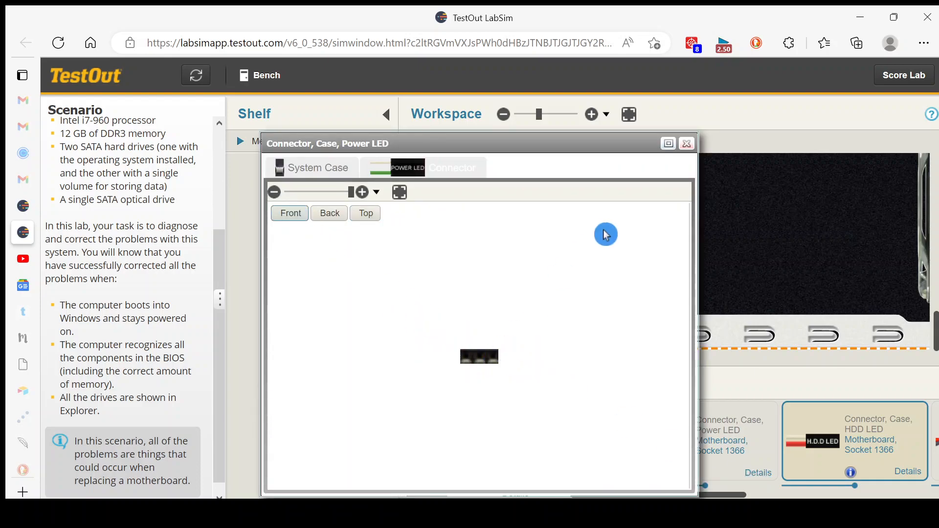
left_click(687, 143)
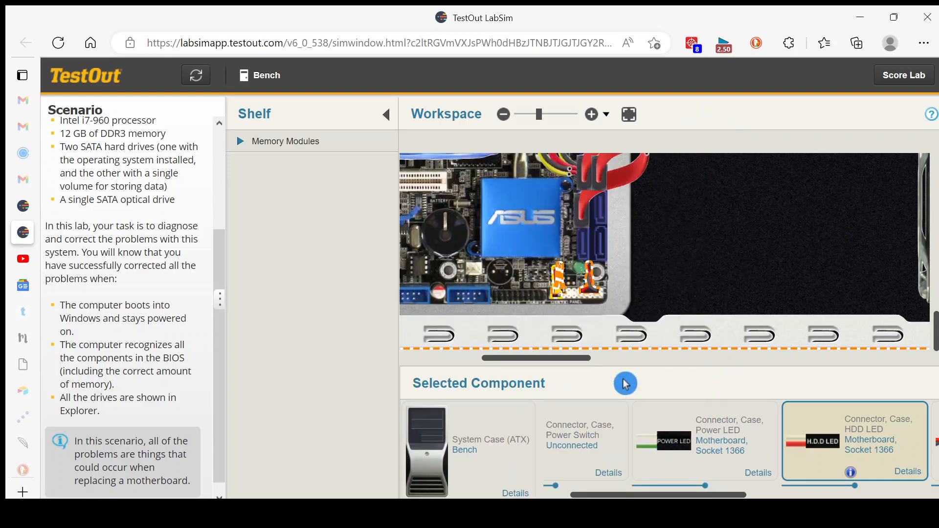
left_click_drag(688, 451, 558, 291)
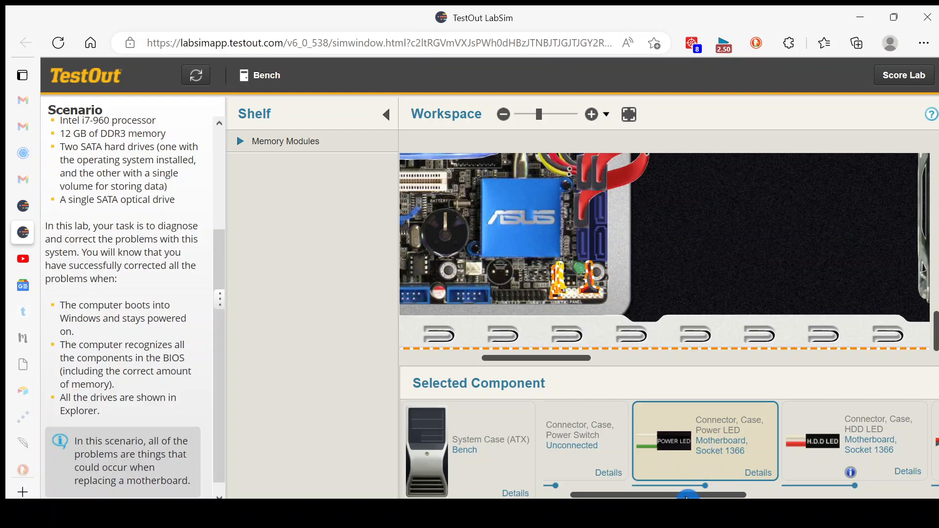
left_click_drag(687, 495, 778, 493)
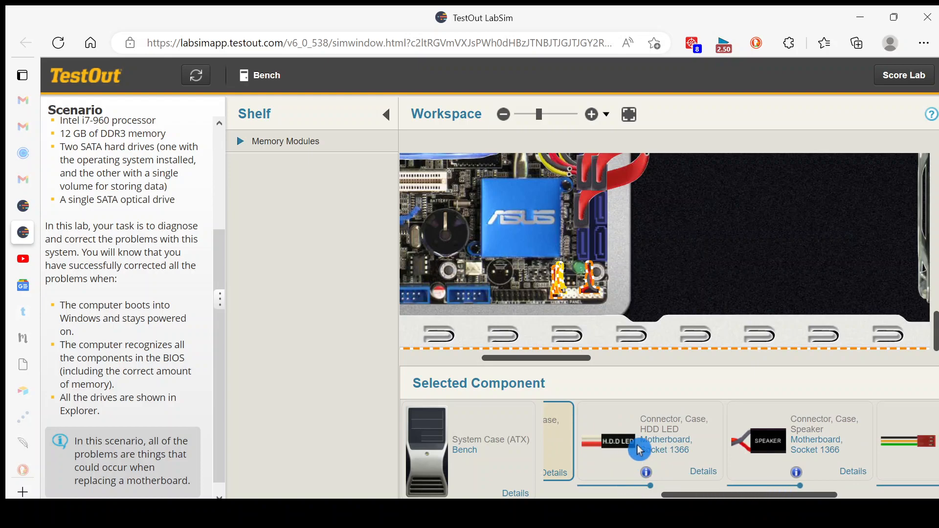
left_click_drag(739, 495, 527, 497)
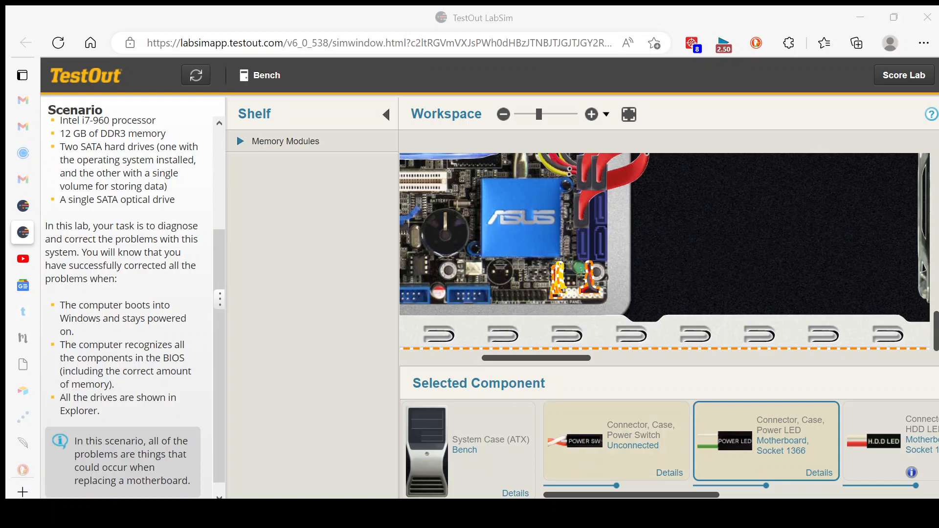
Try to attach the case's Power Switch connector to the system panel header.
left_click_drag(582, 441, 572, 295)
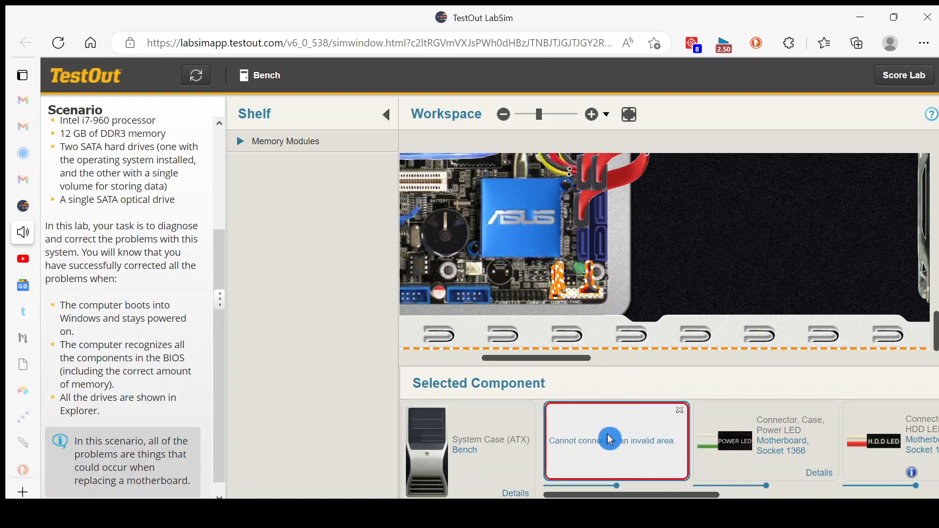
left_click_drag(588, 333, 573, 296)
left_click_drag(601, 467, 574, 295)
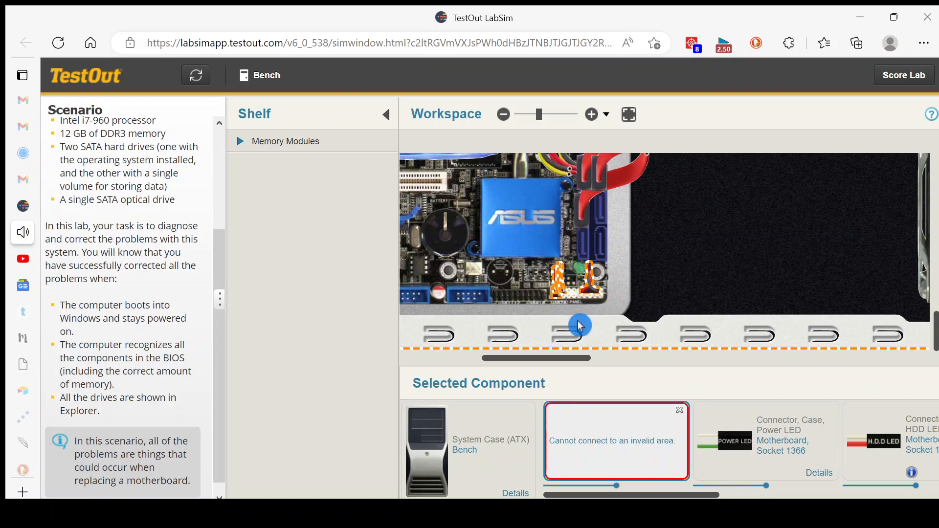
Attach the case's Power Switch connector to the free power switch pins of the system panel header, between the connectors already attached.
left_click(592, 116)
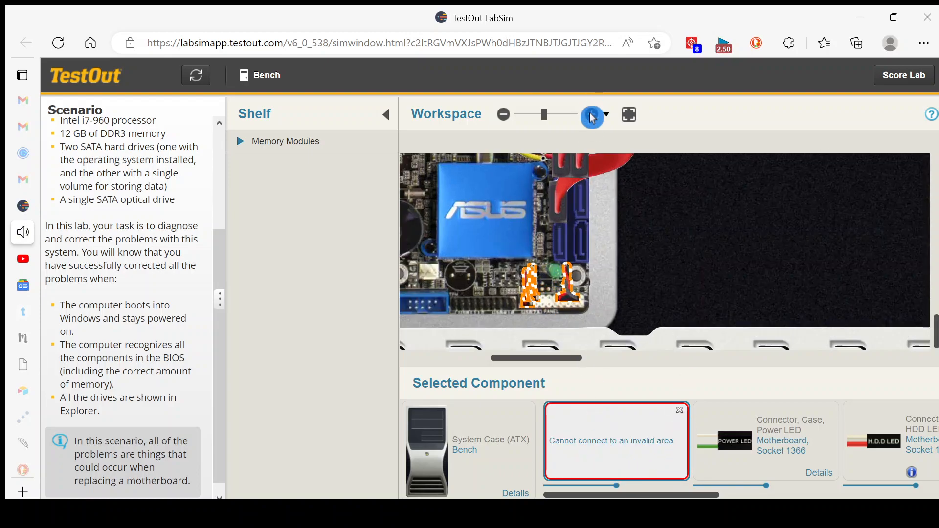
left_click(592, 116)
left_click(667, 432)
left_click(597, 442)
left_click_drag(597, 441, 607, 414)
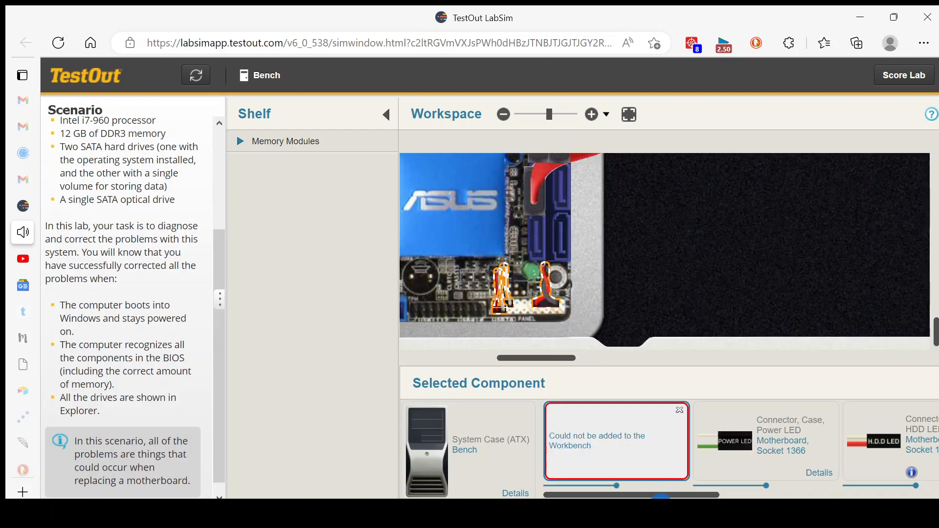
left_click_drag(661, 495, 937, 473)
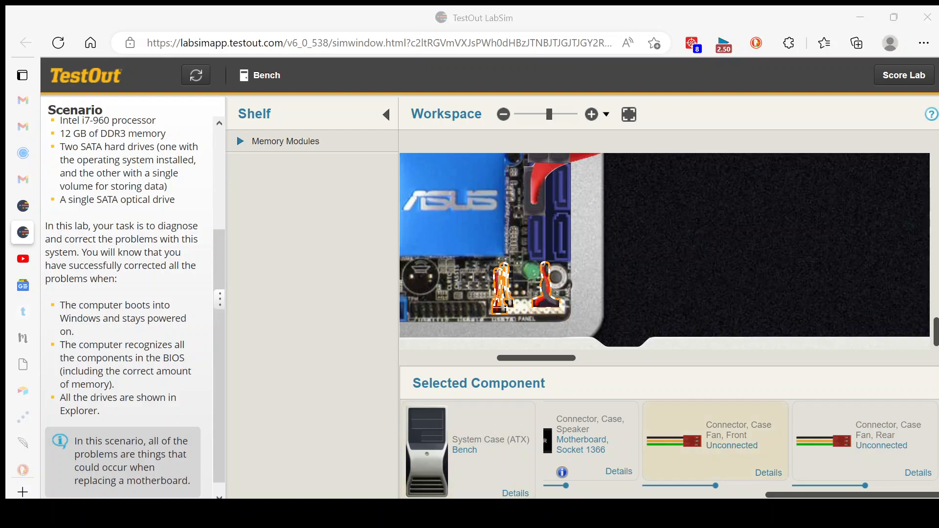
left_click_drag(780, 494, 538, 495)
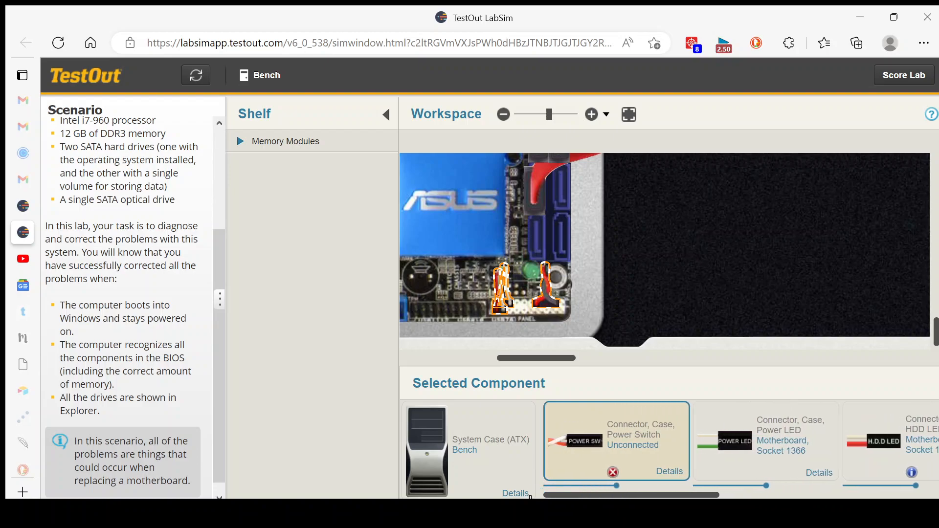
left_click_drag(576, 442, 527, 313)
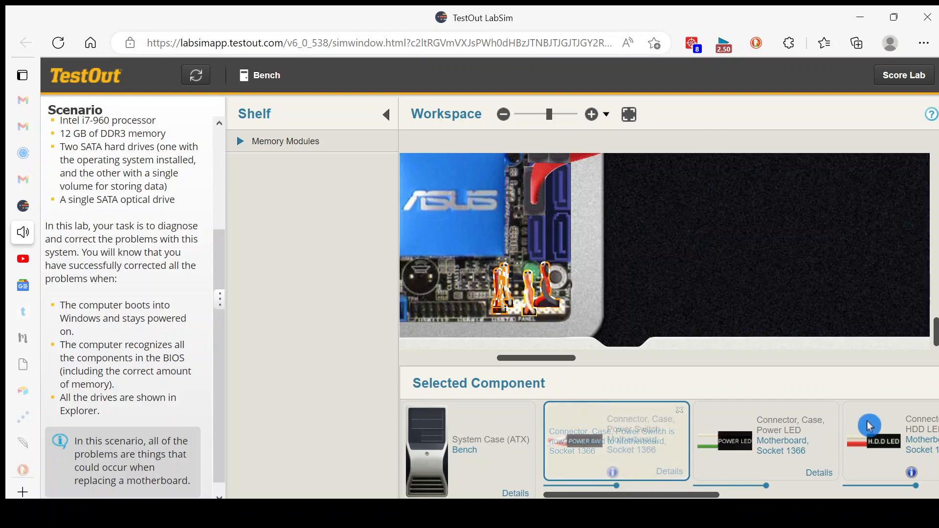
Attach the front case fan connector to the motherboard fan header directly above the main power connector.
left_click_drag(935, 335, 935, 249)
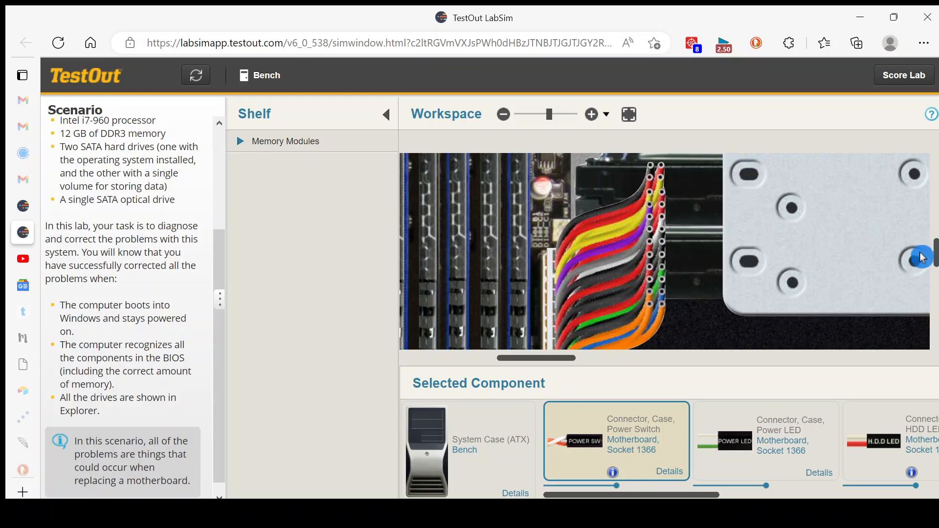
left_click_drag(934, 254, 934, 245)
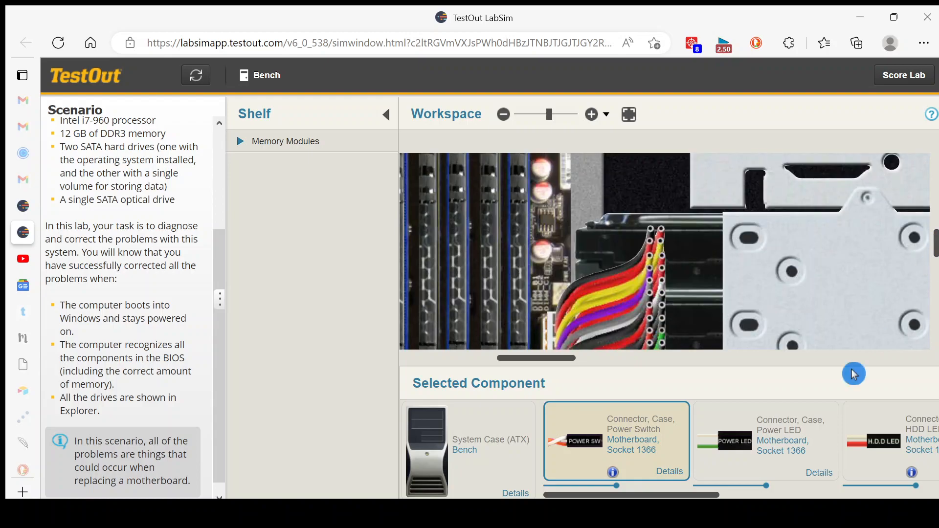
left_click_drag(696, 495, 919, 476)
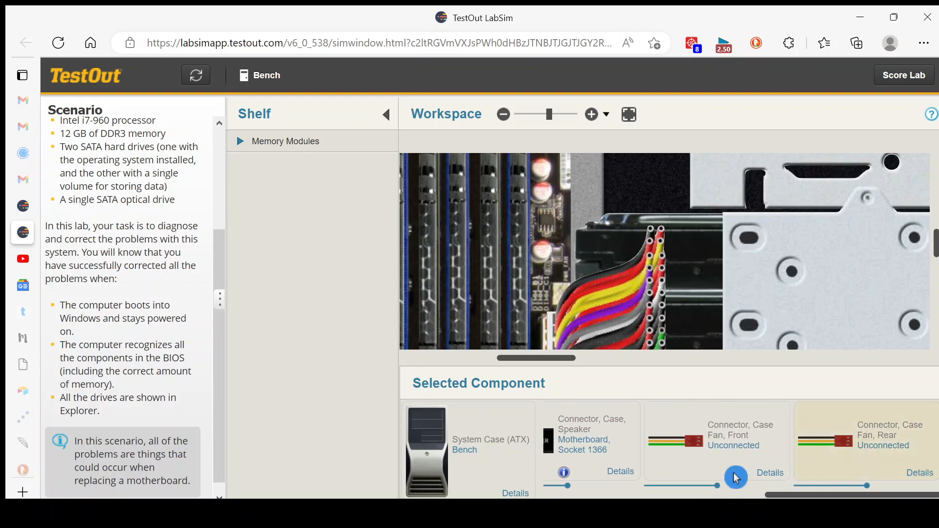
left_click_drag(699, 440, 566, 292)
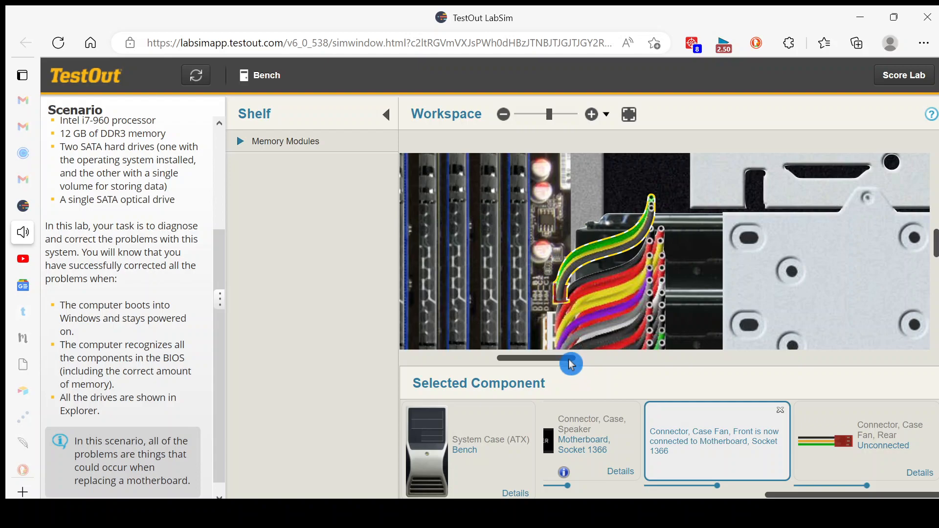
Attach the rear case fan connector to the CHA_FAN1 header near the PCIEX1_1 slot.
left_click_drag(570, 363, 454, 369)
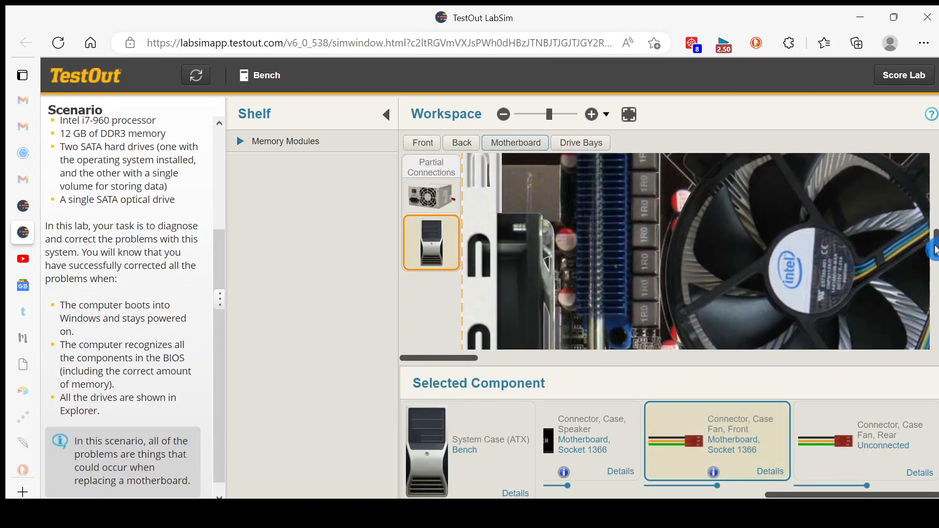
left_click_drag(935, 252, 935, 288)
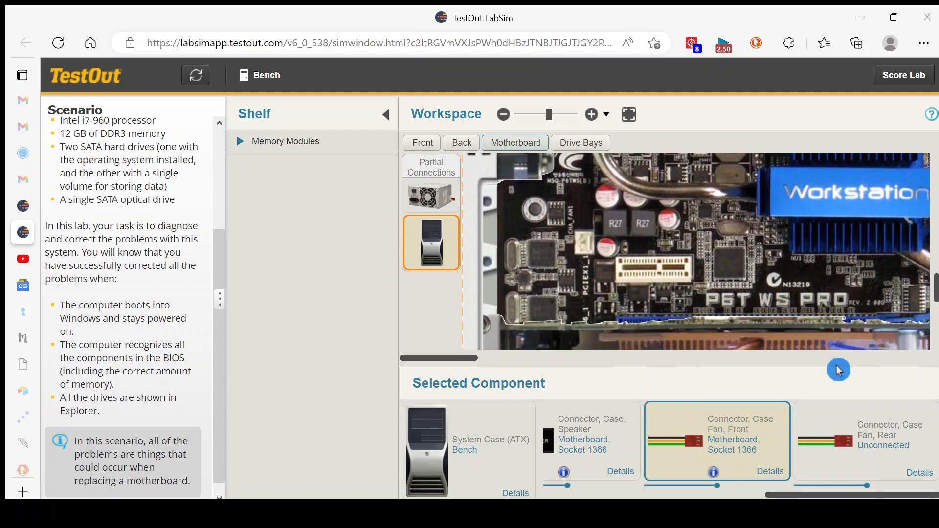
left_click_drag(842, 441, 591, 240)
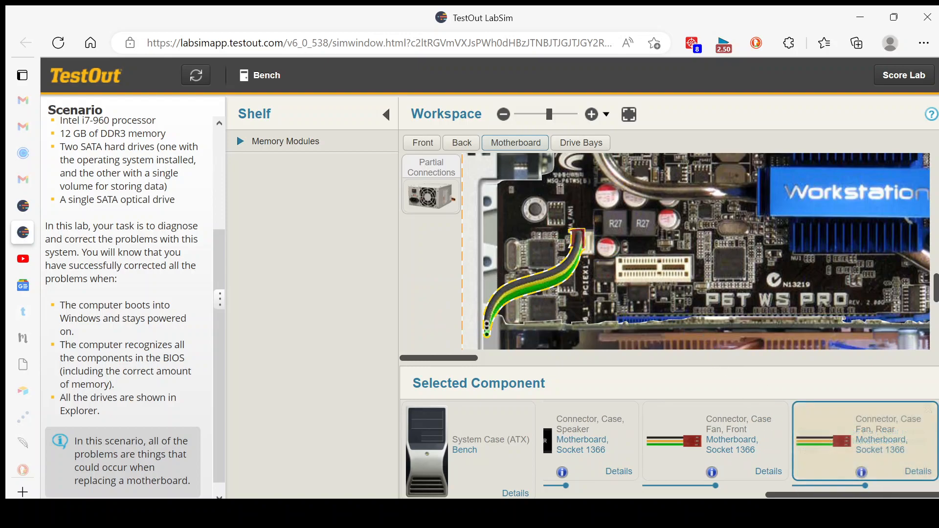
Power on the computer from the front of the case, then restart Windows and enter the BIOS setup.
left_click(421, 142)
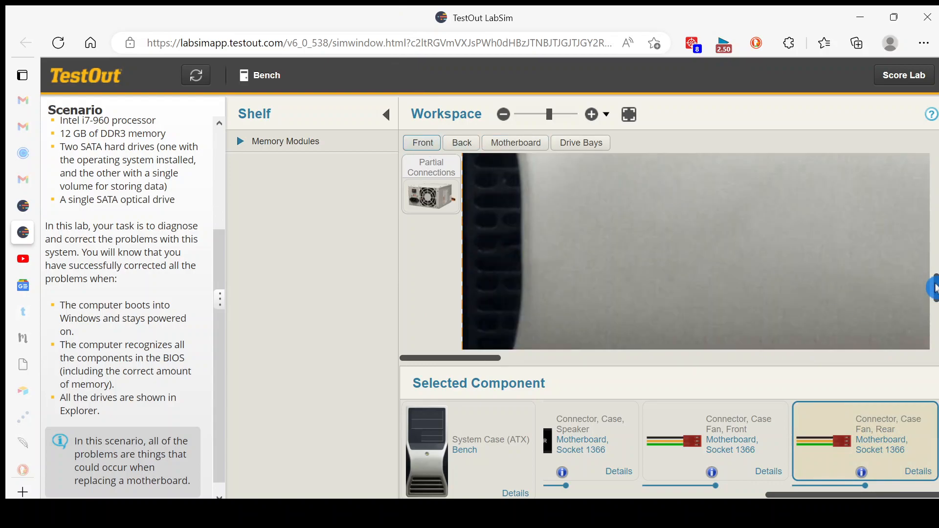
left_click(749, 285)
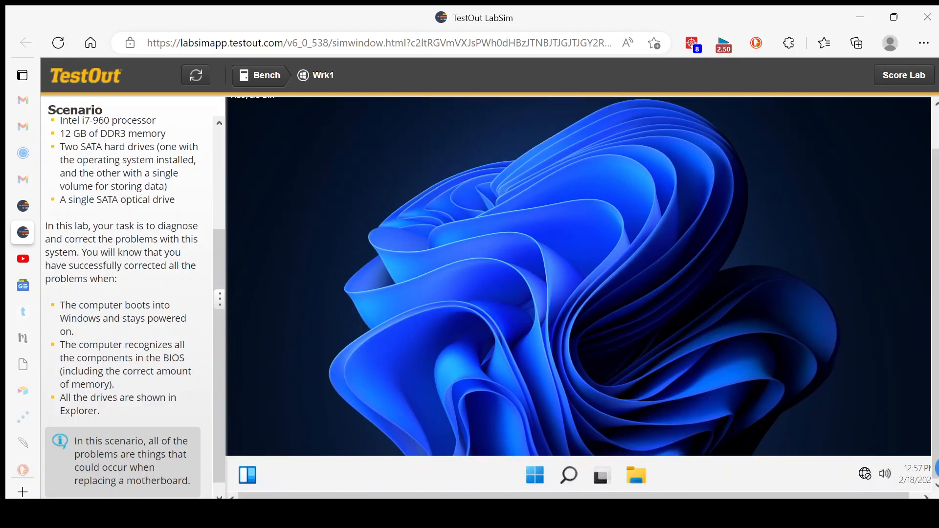
left_click(535, 475)
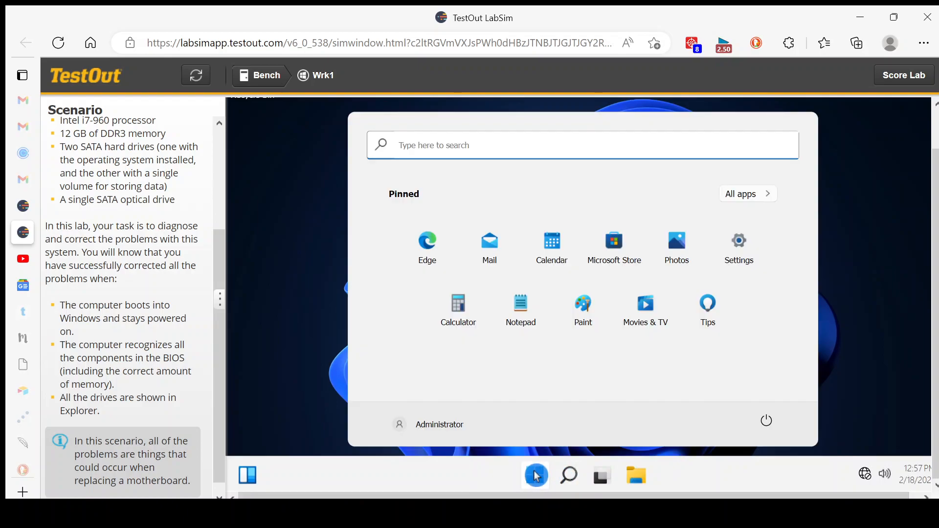
left_click(767, 426)
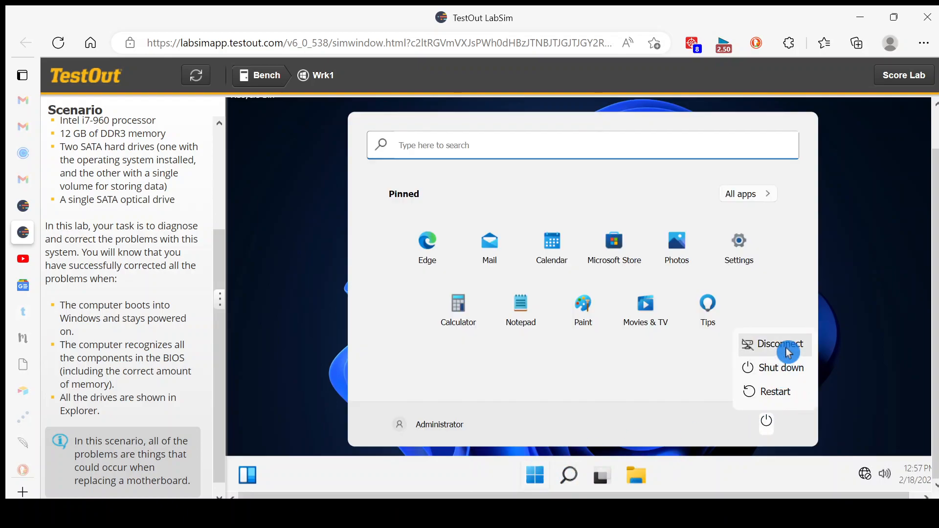
left_click(783, 391)
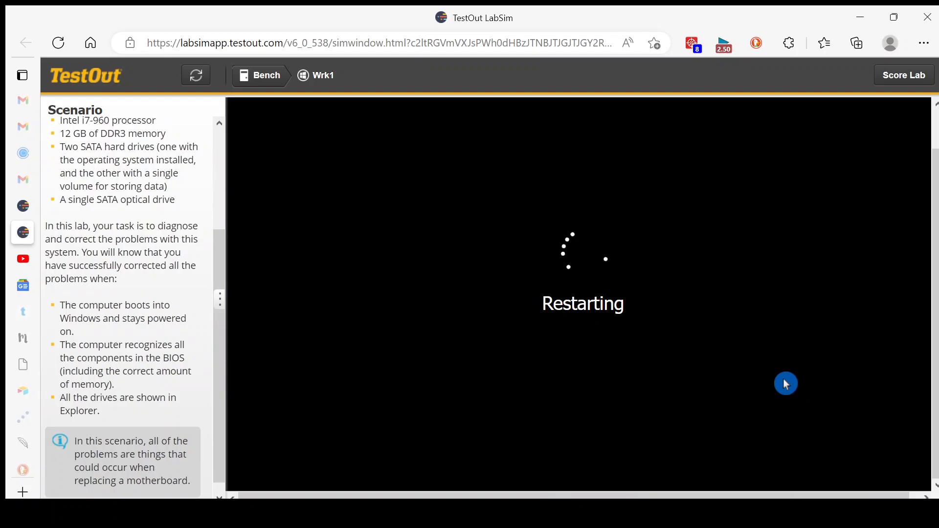
key("F2")
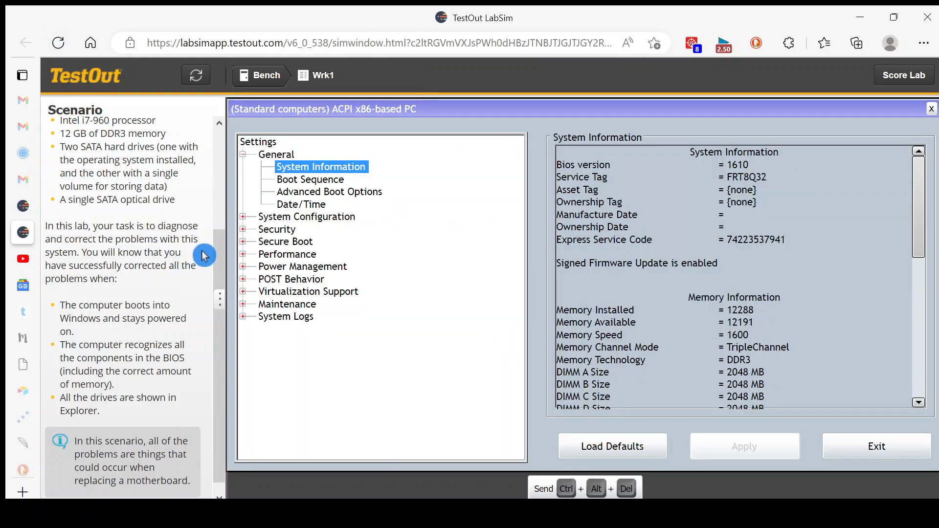
Compare the memory, processor and SATA drive details in the BIOS System Information with the components listed in the scenario.
scroll(218, 203, "up", 2)
key("ctrl+a")
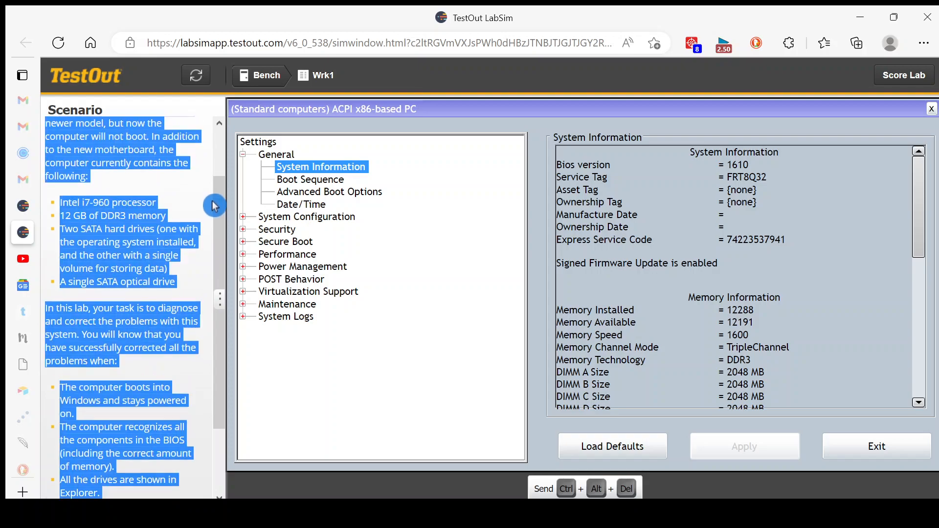
left_click(215, 206)
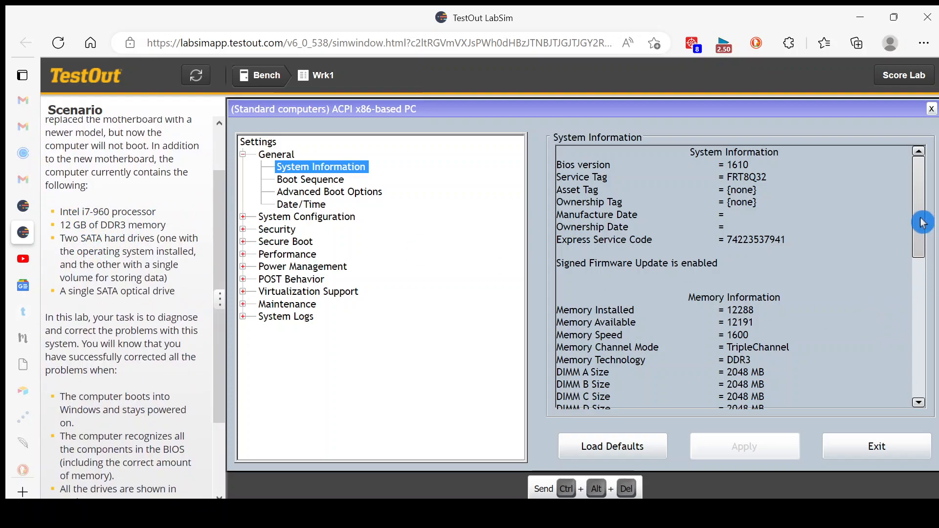
scroll(922, 221, "down", 10)
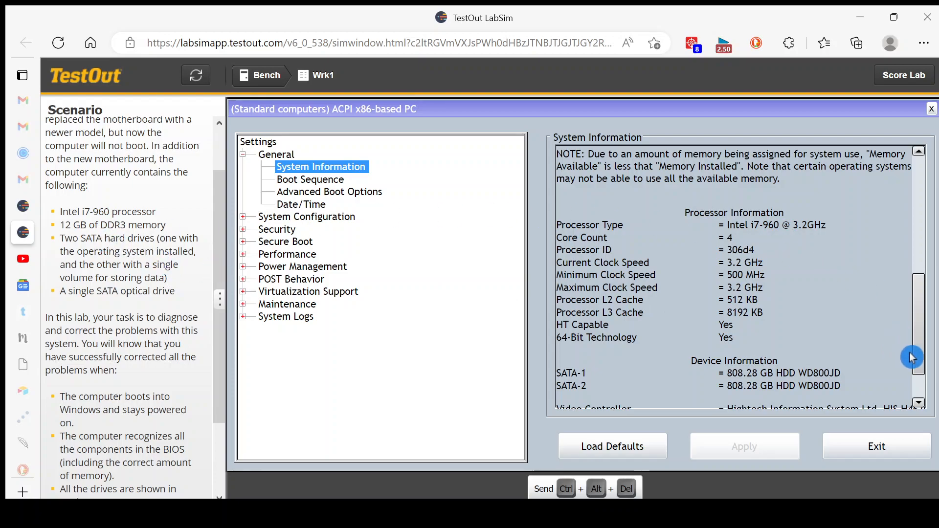
scroll(920, 350, "up", 1)
left_click_drag(920, 351, 920, 293)
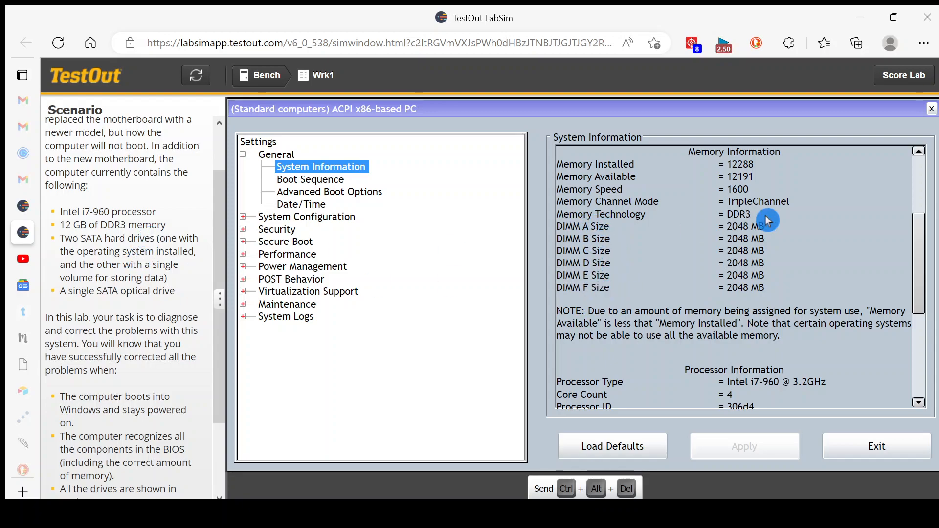
left_click_drag(917, 258, 929, 353)
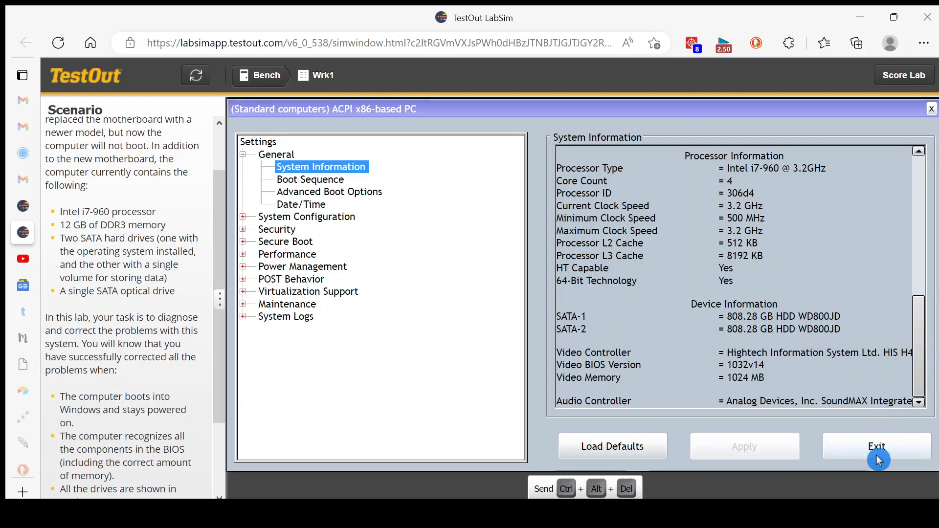
Exit the BIOS setup, let the computer boot into Windows, and submit the lab for scoring.
left_click(903, 448)
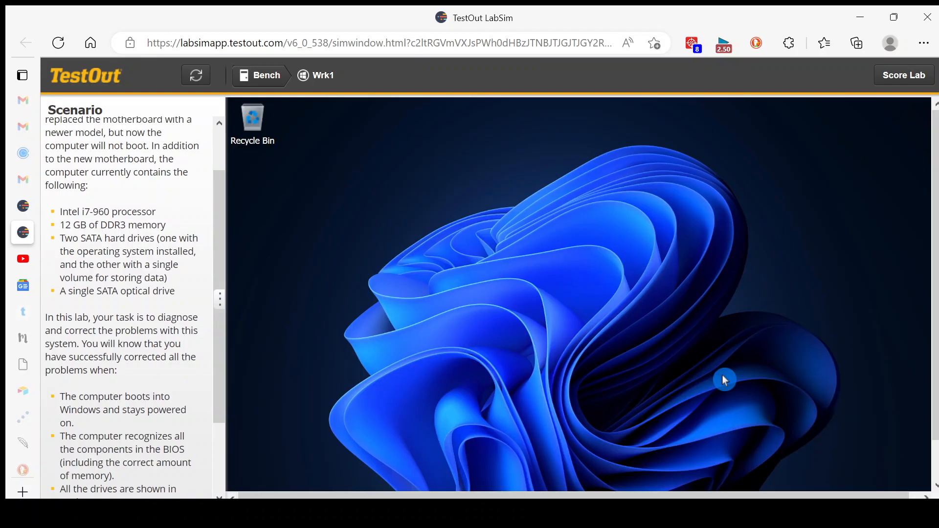
left_click(910, 75)
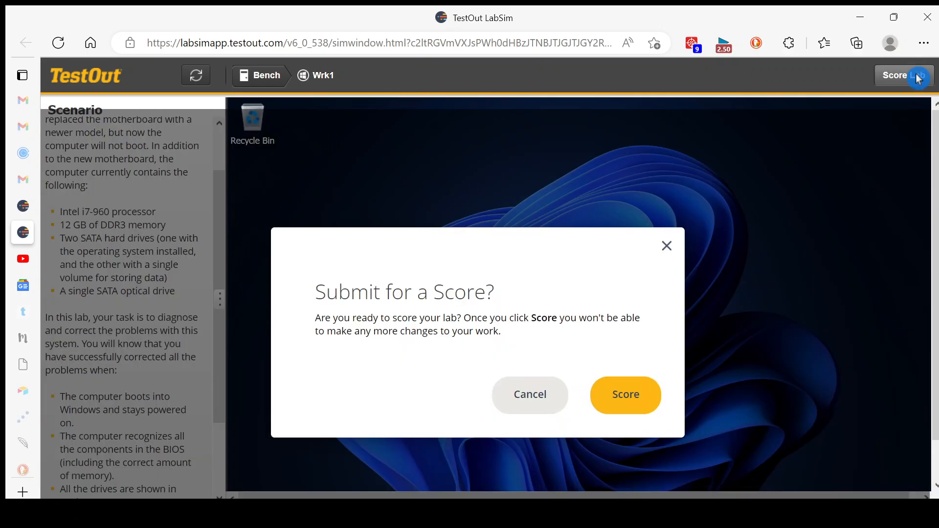
left_click(625, 397)
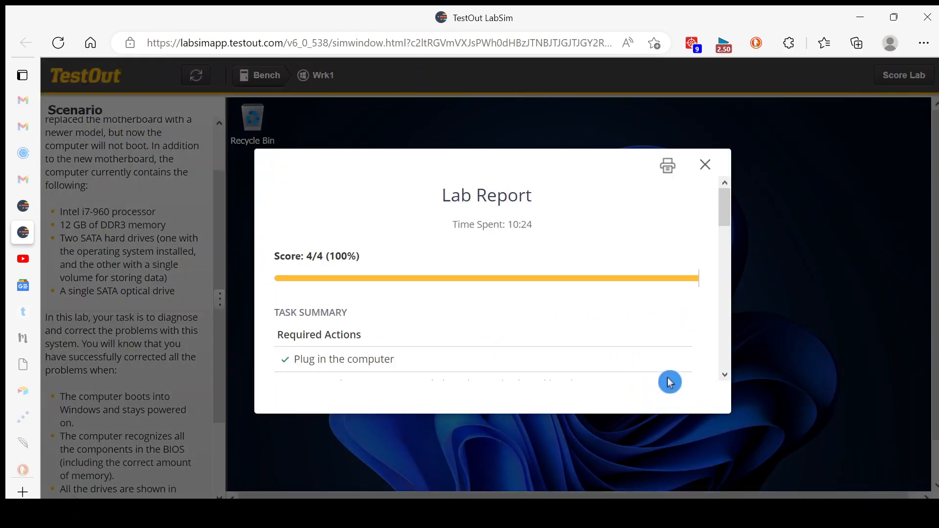